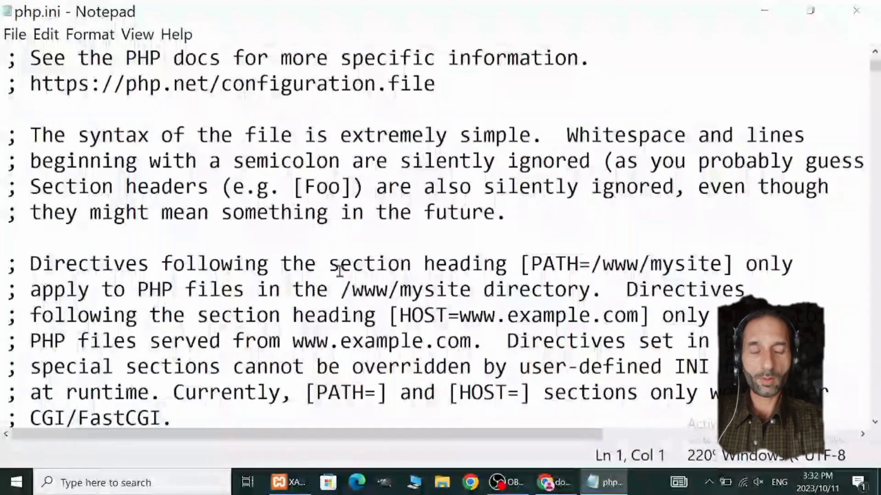
Step: Search php.ini for the text "zip" and dismiss the search message
{"action": "key", "text": "ctrl+f"}
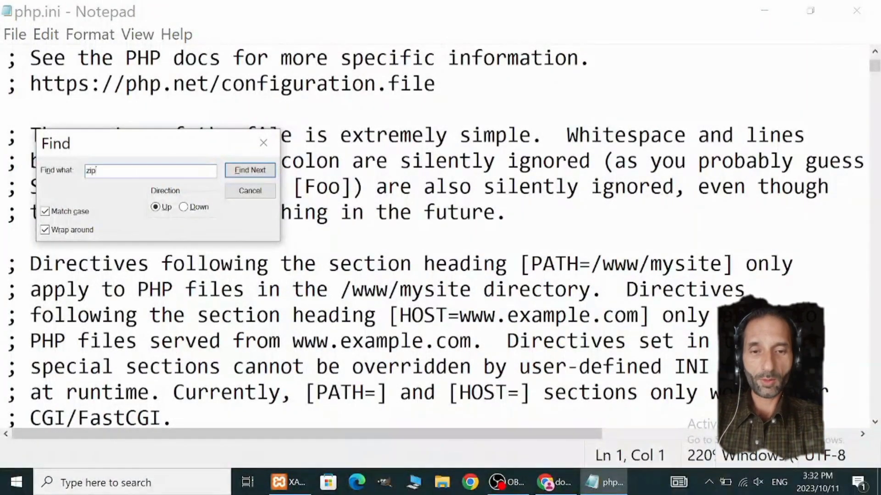
{"action": "type", "text": "zip"}
{"action": "key", "text": "Return"}
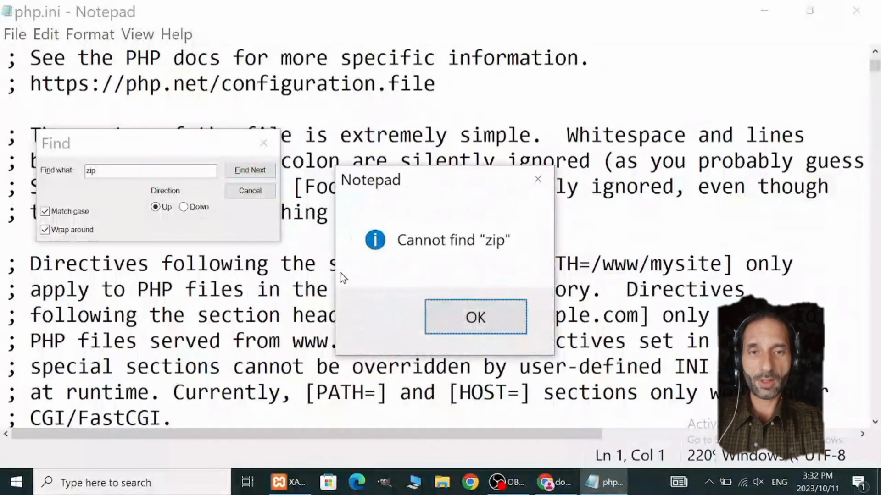
{"action": "left_click", "coordinate": [475, 317]}
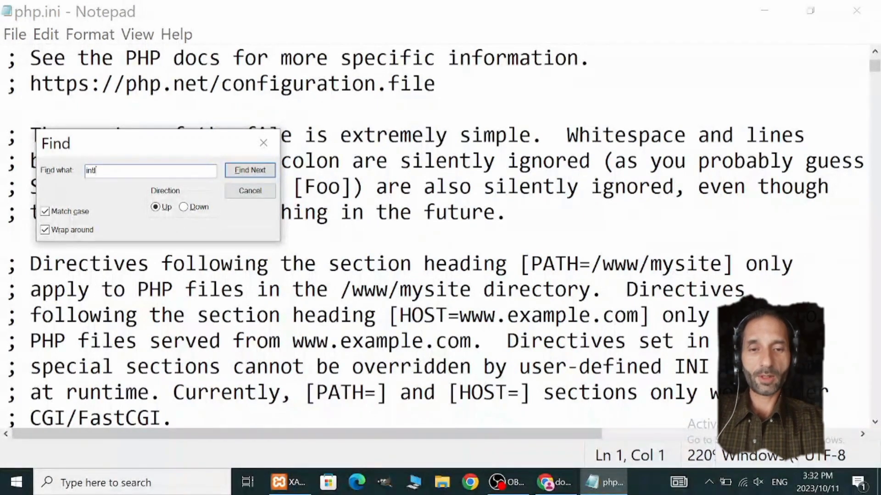
Step: Search php.ini for "intl" and step through the matches to the extension=intl line
{"action": "type", "text": "intl"}
{"action": "key", "text": "Return"}
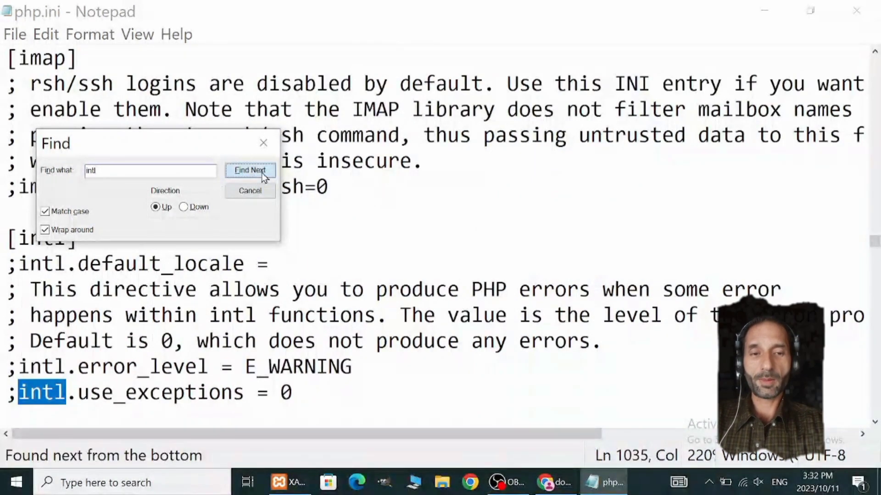
{"action": "left_click", "coordinate": [262, 173]}
{"action": "left_click", "coordinate": [263, 173]}
{"action": "left_click", "coordinate": [263, 173]}
{"action": "left_click", "coordinate": [265, 175]}
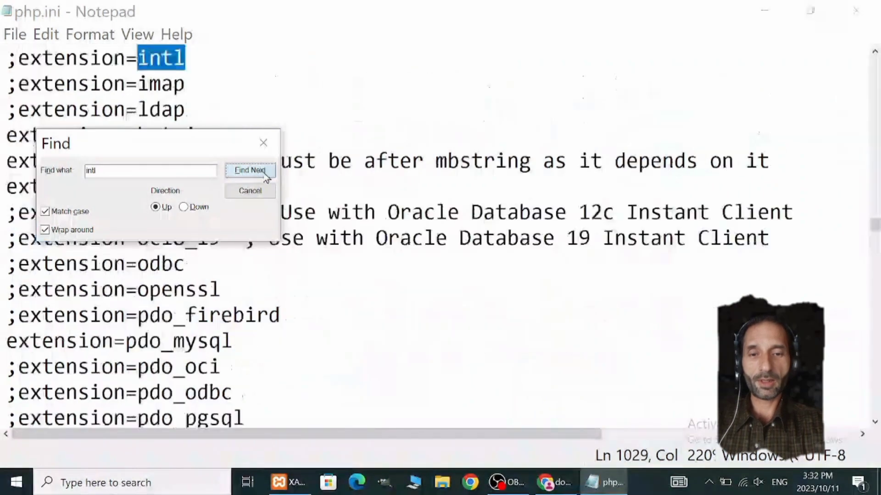
{"action": "left_click", "coordinate": [264, 175]}
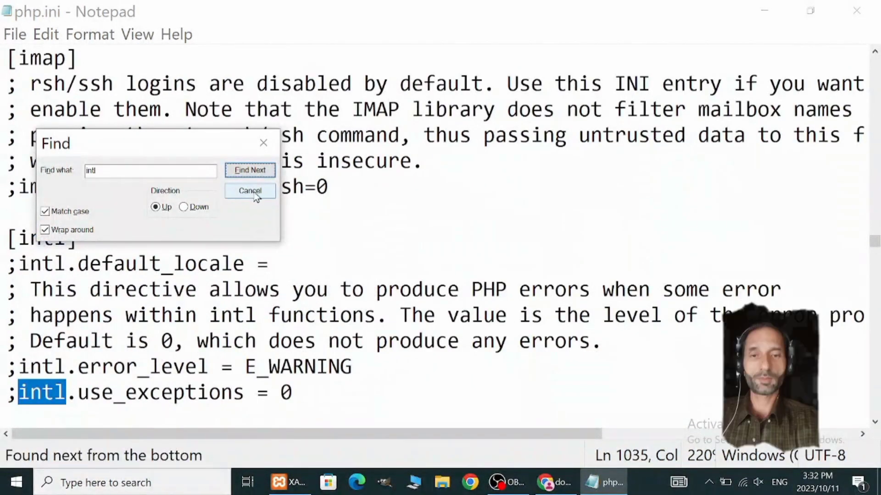
{"action": "left_click", "coordinate": [262, 173]}
{"action": "left_click", "coordinate": [263, 174]}
{"action": "left_click", "coordinate": [262, 174]}
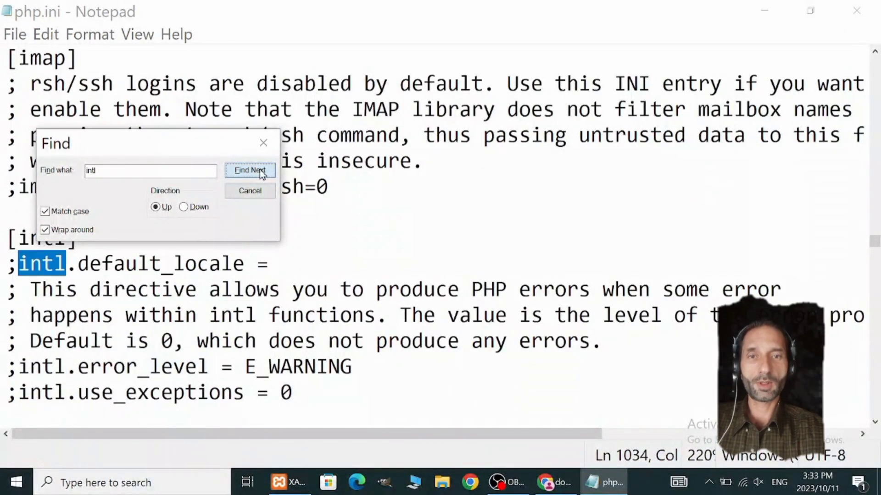
{"action": "left_click", "coordinate": [262, 173]}
{"action": "left_click", "coordinate": [262, 174]}
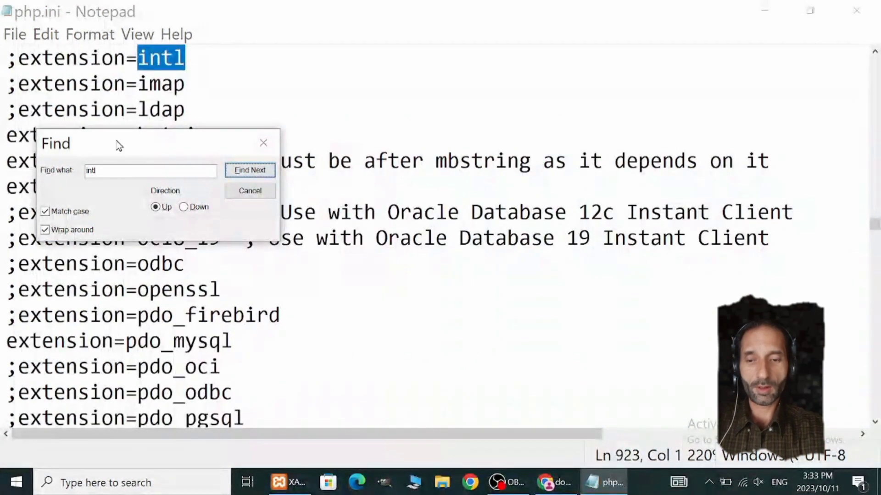
Step: Uncover the extension list, highlight "imap" in its extension line, and close the search dialog
{"action": "left_click_drag", "start_coordinate": [131, 144], "coordinate": [295, 213]}
{"action": "left_click_drag", "start_coordinate": [138, 84], "coordinate": [186, 84]}
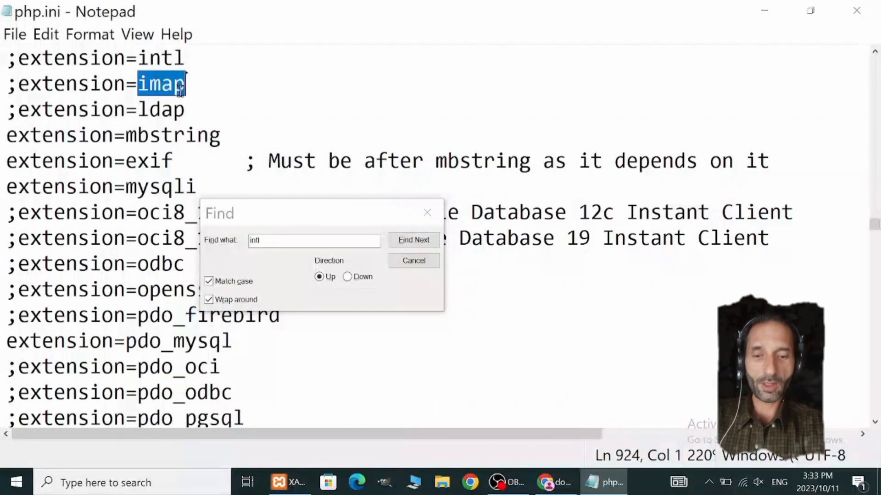
{"action": "left_click", "coordinate": [414, 260]}
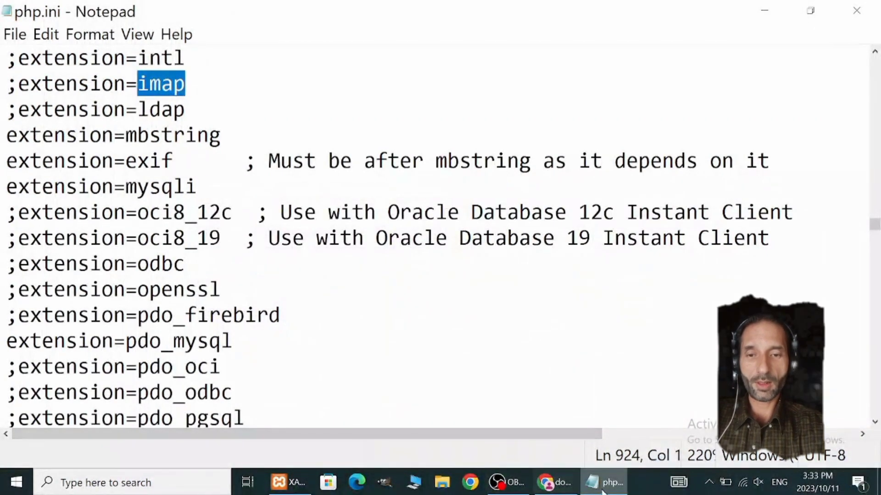
Step: Switch to Chrome and open the dlldownloader.com Php_zip.dll search result in a new tab
{"action": "left_click", "coordinate": [549, 490]}
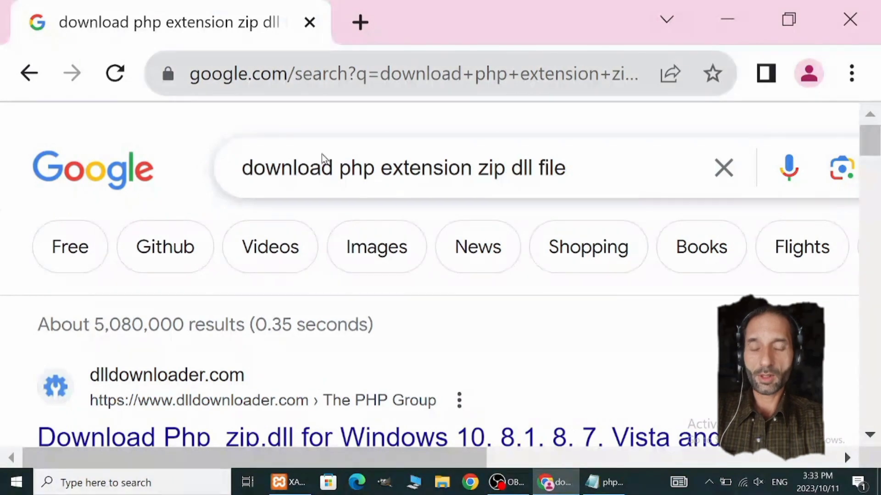
{"action": "scroll", "coordinate": [574, 183], "scroll_direction": "down", "scroll_amount": 3}
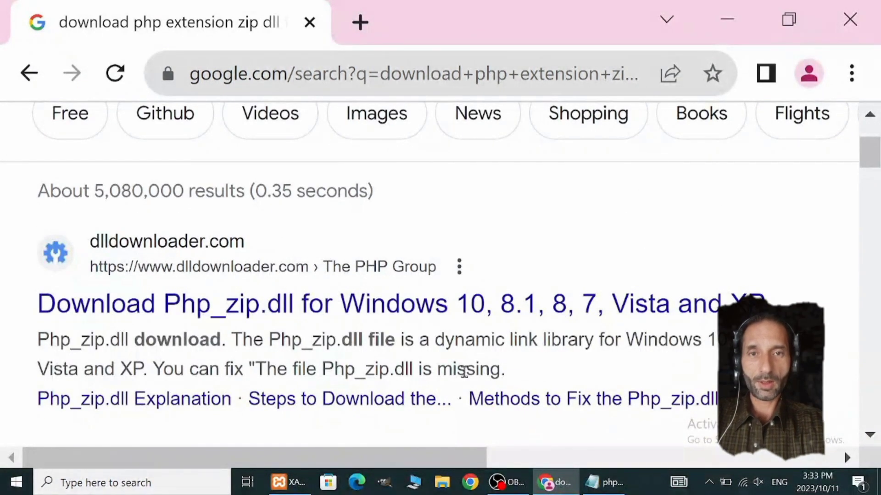
{"action": "right_click", "coordinate": [252, 309]}
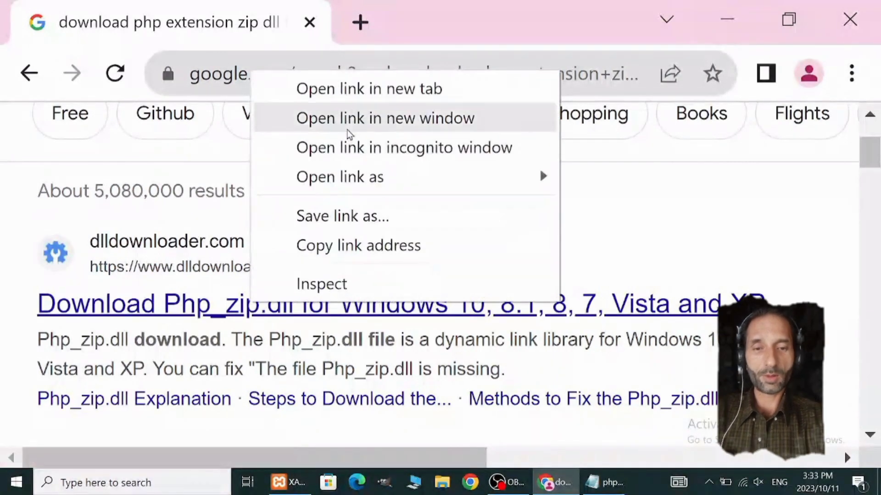
{"action": "left_click", "coordinate": [365, 88]}
Step: Examine the other Google results for sites offering the PHP zip extension DLL
{"action": "scroll", "coordinate": [364, 351], "scroll_direction": "down", "scroll_amount": 10}
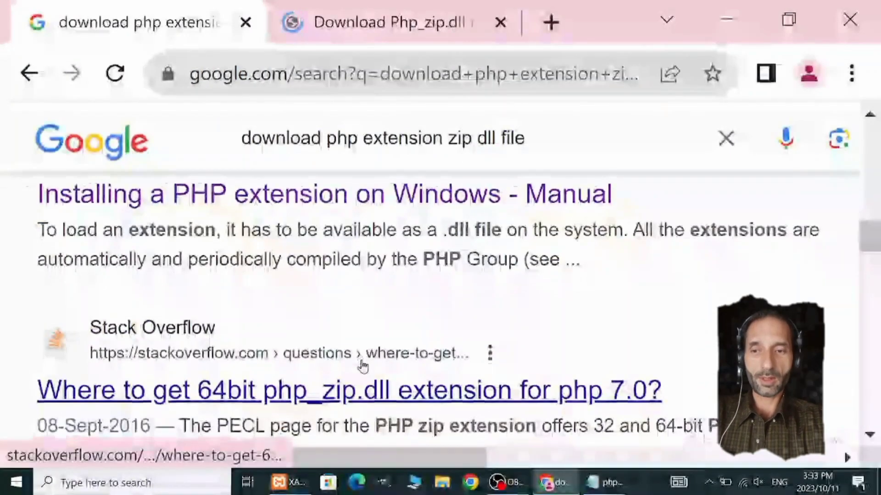
{"action": "scroll", "coordinate": [350, 354], "scroll_direction": "down", "scroll_amount": 5}
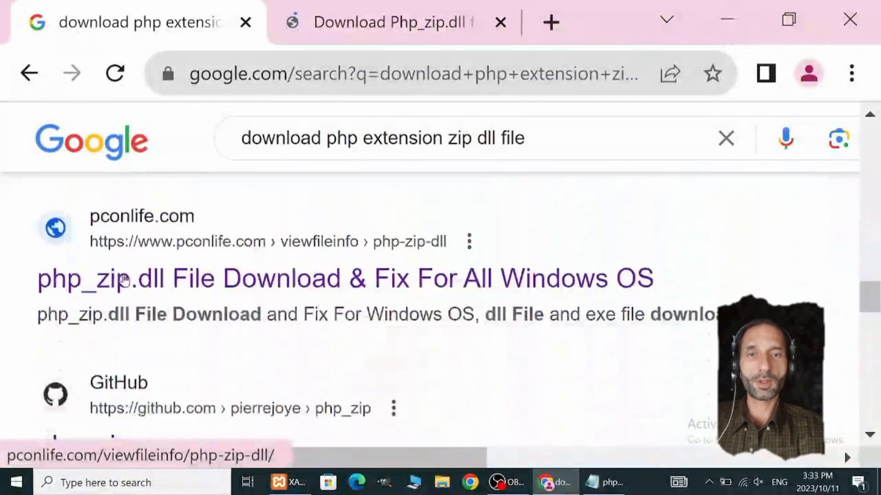
{"action": "scroll", "coordinate": [332, 308], "scroll_direction": "up", "scroll_amount": 1}
{"action": "scroll", "coordinate": [332, 309], "scroll_direction": "down", "scroll_amount": 5}
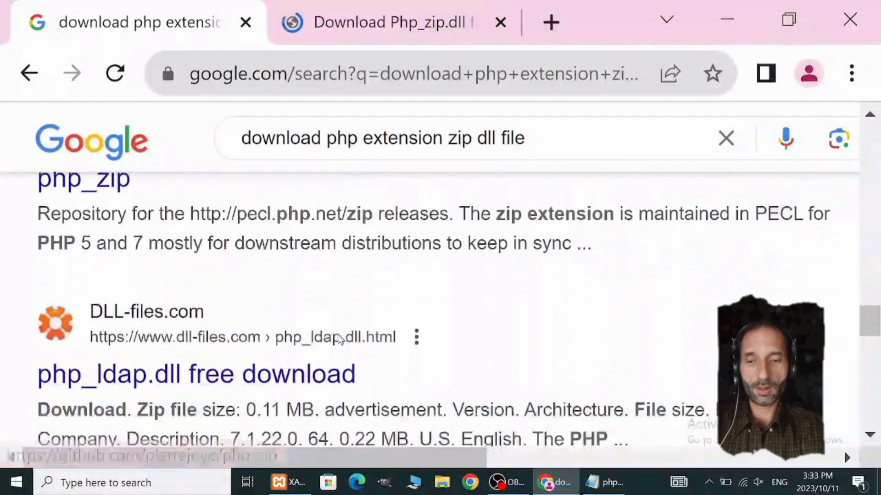
{"action": "left_click_drag", "start_coordinate": [216, 380], "coordinate": [398, 358]}
{"action": "scroll", "coordinate": [452, 345], "scroll_direction": "down", "scroll_amount": 3}
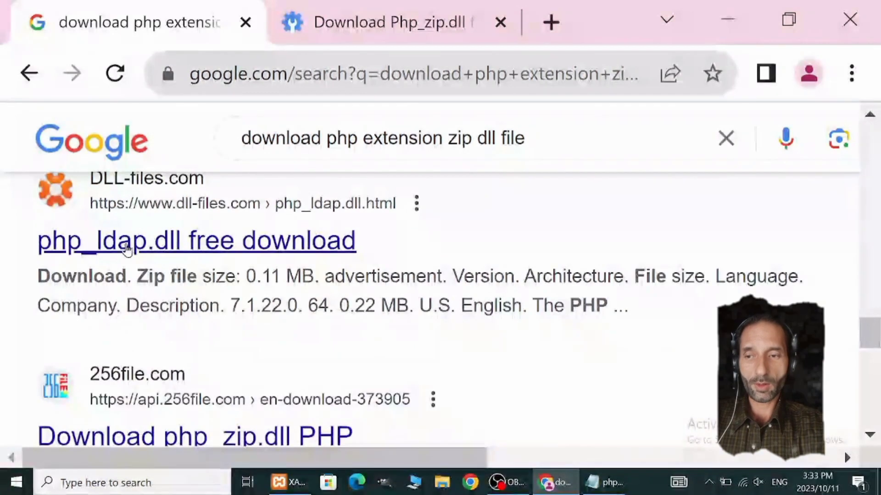
{"action": "scroll", "coordinate": [381, 338], "scroll_direction": "down", "scroll_amount": 3}
{"action": "scroll", "coordinate": [434, 373], "scroll_direction": "up", "scroll_amount": 12}
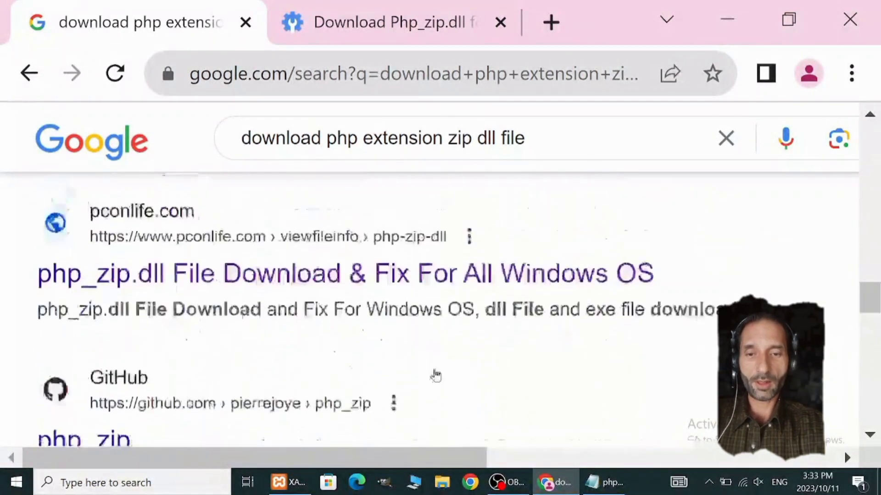
Step: View the dlldownloader.com Php_zip.dll page and review its file details, supported operating systems and download options
{"action": "left_click", "coordinate": [384, 40]}
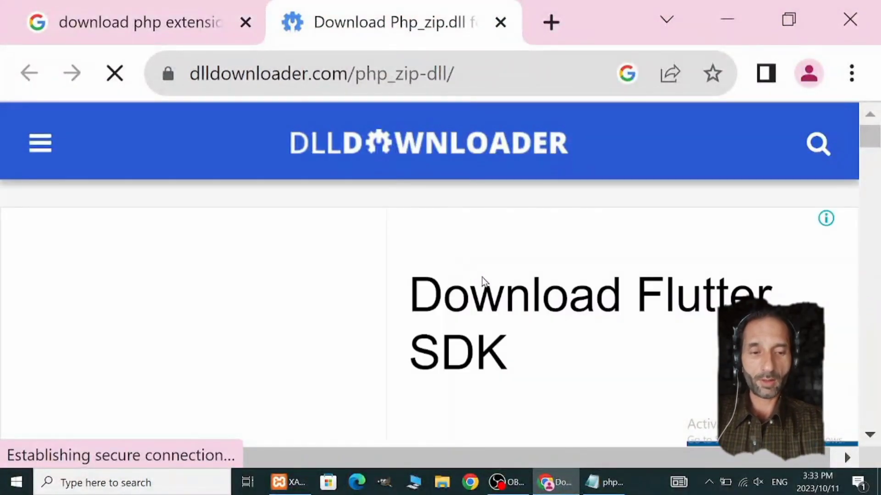
{"action": "scroll", "coordinate": [528, 302], "scroll_direction": "down", "scroll_amount": 5}
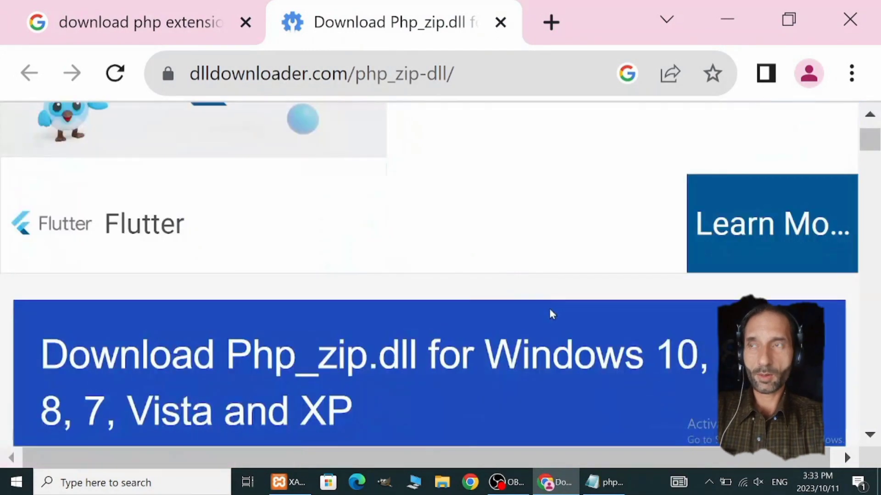
{"action": "scroll", "coordinate": [537, 328], "scroll_direction": "down", "scroll_amount": 5}
{"action": "scroll", "coordinate": [495, 299], "scroll_direction": "down", "scroll_amount": 10}
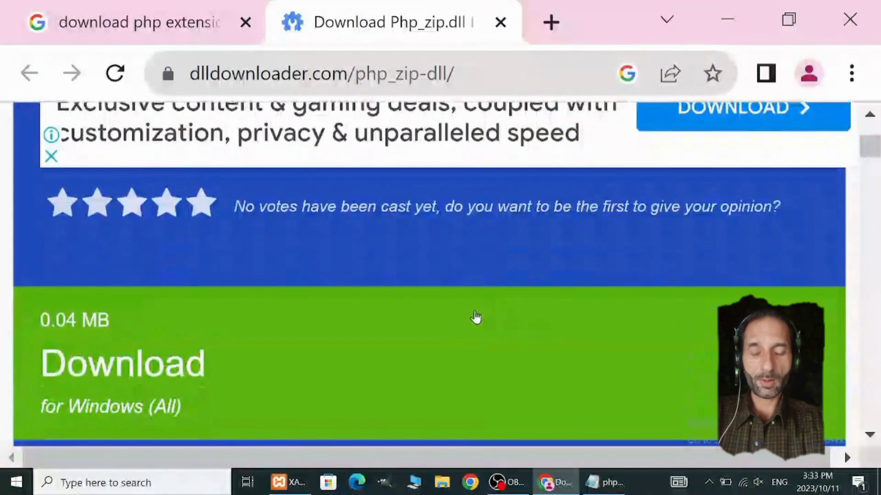
{"action": "scroll", "coordinate": [479, 318], "scroll_direction": "down", "scroll_amount": 13}
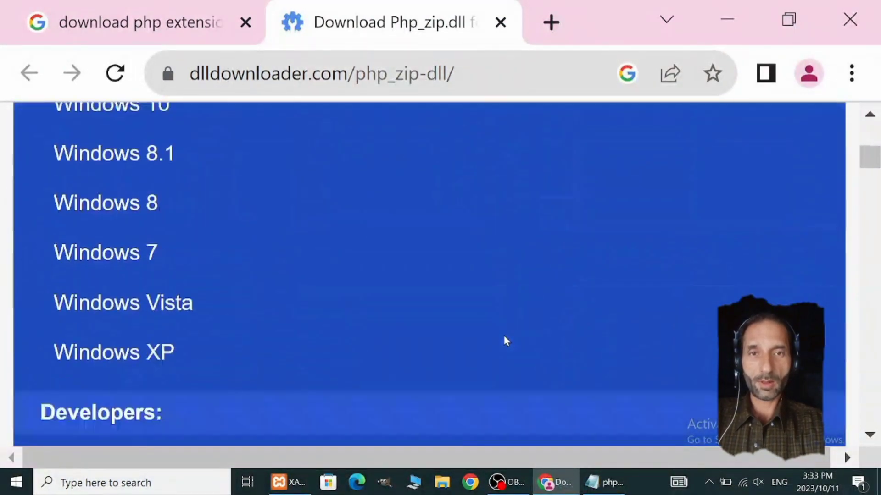
{"action": "scroll", "coordinate": [507, 340], "scroll_direction": "down", "scroll_amount": 10}
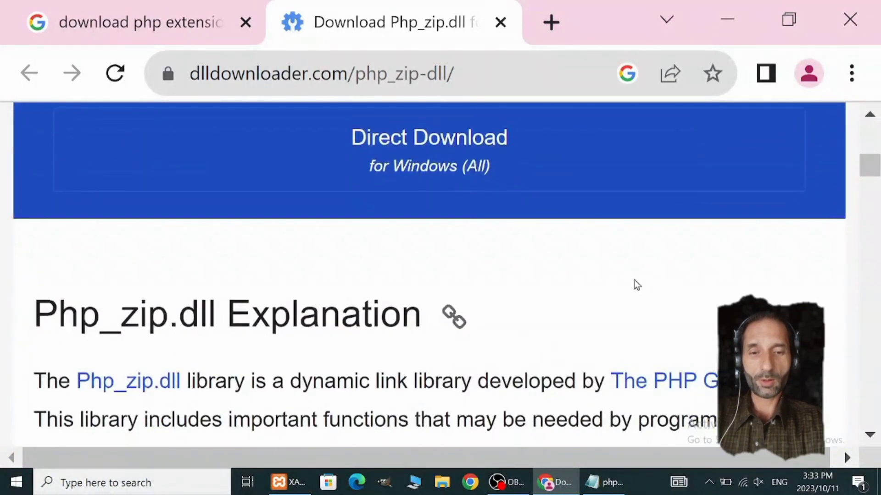
{"action": "scroll", "coordinate": [574, 283], "scroll_direction": "up", "scroll_amount": 3}
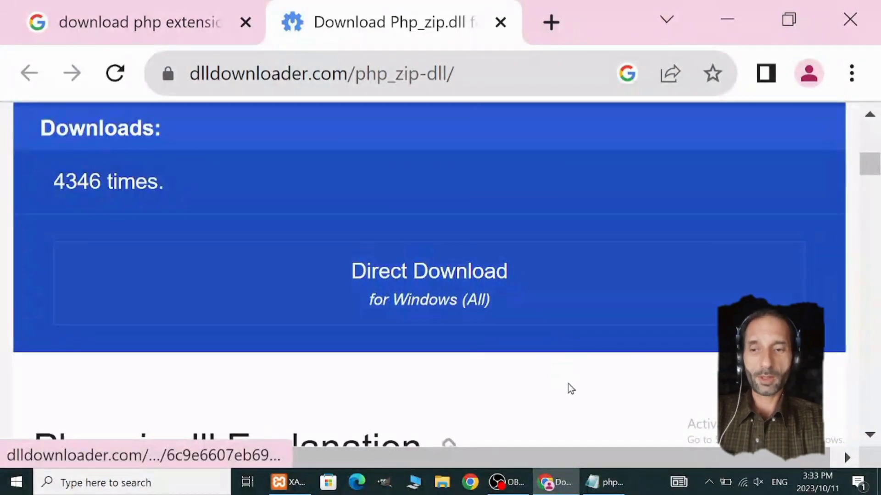
{"action": "scroll", "coordinate": [422, 287], "scroll_direction": "up", "scroll_amount": 11}
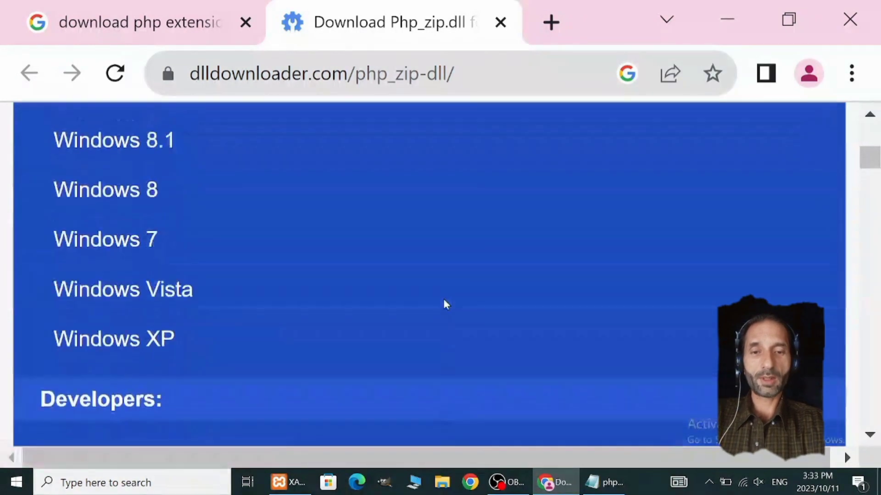
{"action": "scroll", "coordinate": [445, 304], "scroll_direction": "up", "scroll_amount": 5}
{"action": "scroll", "coordinate": [445, 304], "scroll_direction": "up", "scroll_amount": 3}
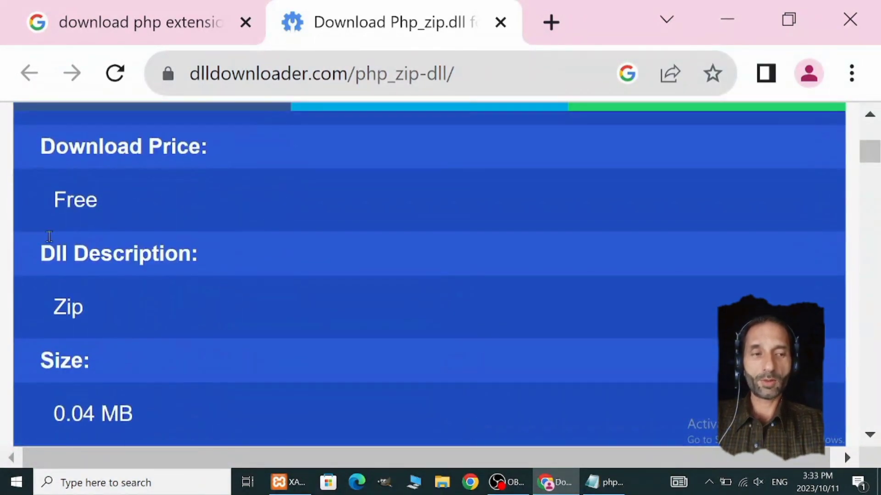
{"action": "scroll", "coordinate": [359, 318], "scroll_direction": "down", "scroll_amount": 10}
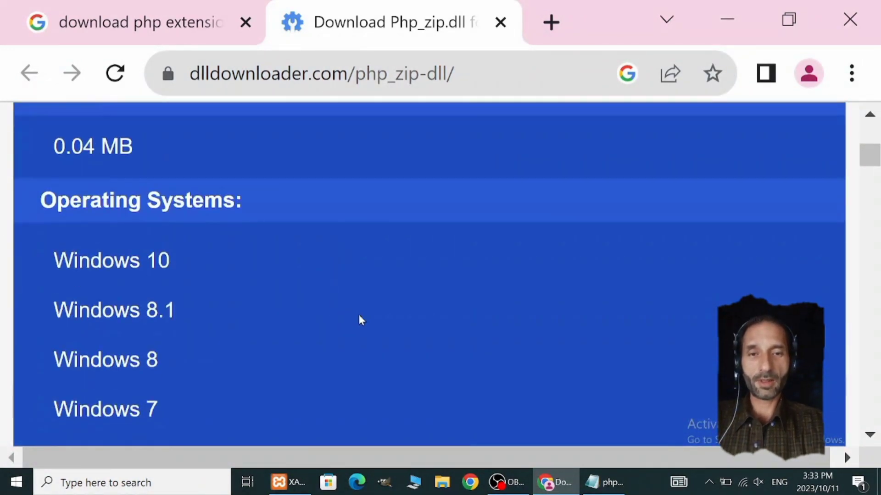
{"action": "scroll", "coordinate": [431, 339], "scroll_direction": "down", "scroll_amount": 3}
{"action": "scroll", "coordinate": [436, 340], "scroll_direction": "up", "scroll_amount": 10}
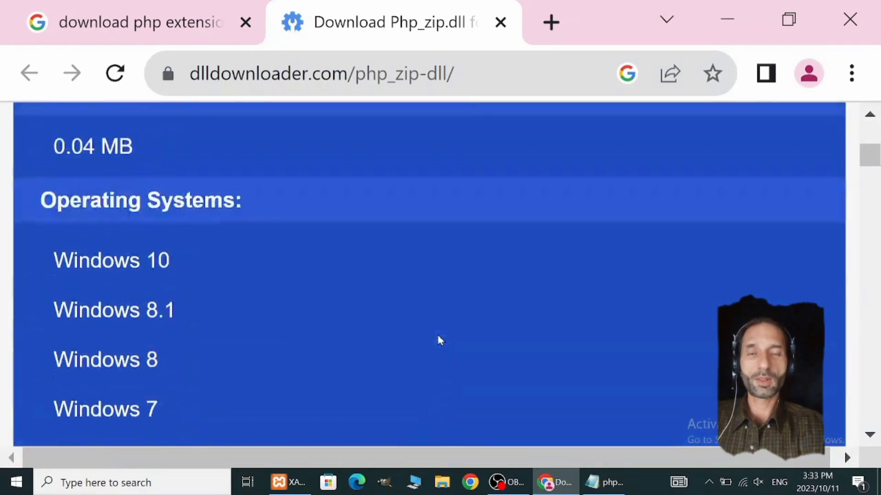
{"action": "scroll", "coordinate": [440, 339], "scroll_direction": "down", "scroll_amount": 10}
{"action": "scroll", "coordinate": [462, 348], "scroll_direction": "up", "scroll_amount": 3}
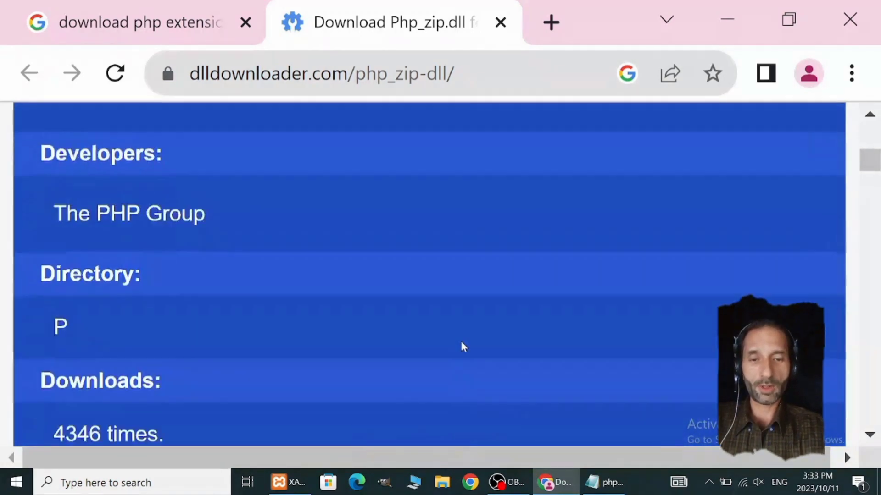
Step: Download the Php_zip.dll archive through the direct download for Windows (All) and close the advertisement
{"action": "scroll", "coordinate": [463, 347], "scroll_direction": "down", "scroll_amount": 5}
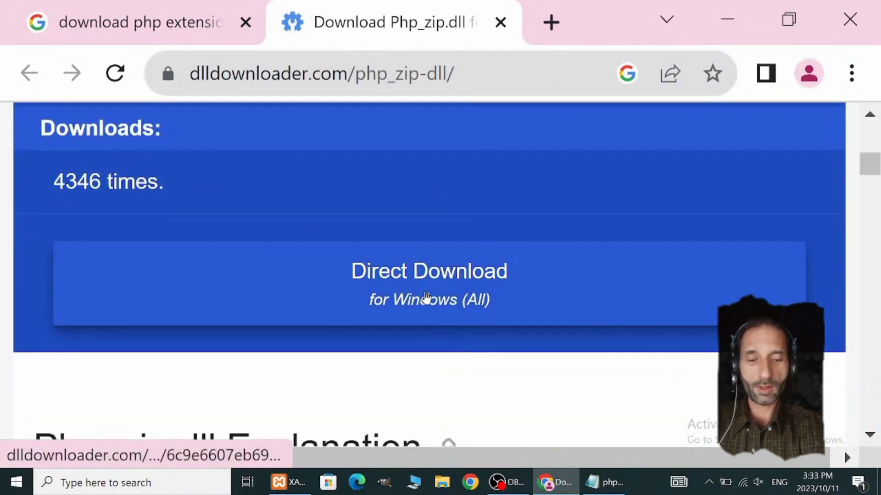
{"action": "left_click", "coordinate": [426, 297]}
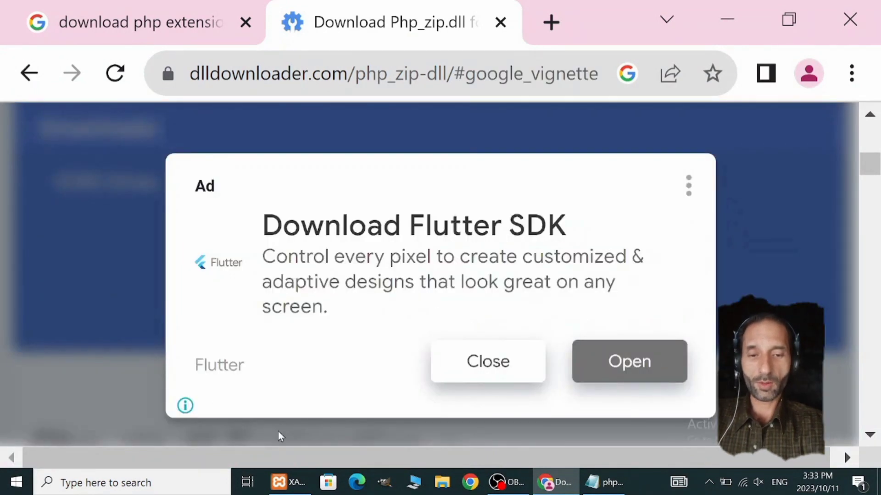
{"action": "left_click", "coordinate": [486, 365]}
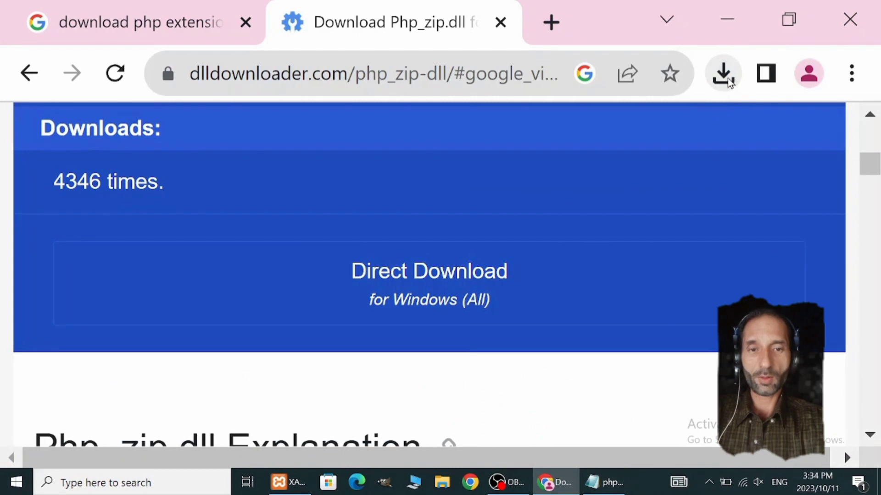
Step: Show the downloaded php_zip.dll.zip in its folder from the recent downloads list
{"action": "left_click", "coordinate": [722, 76]}
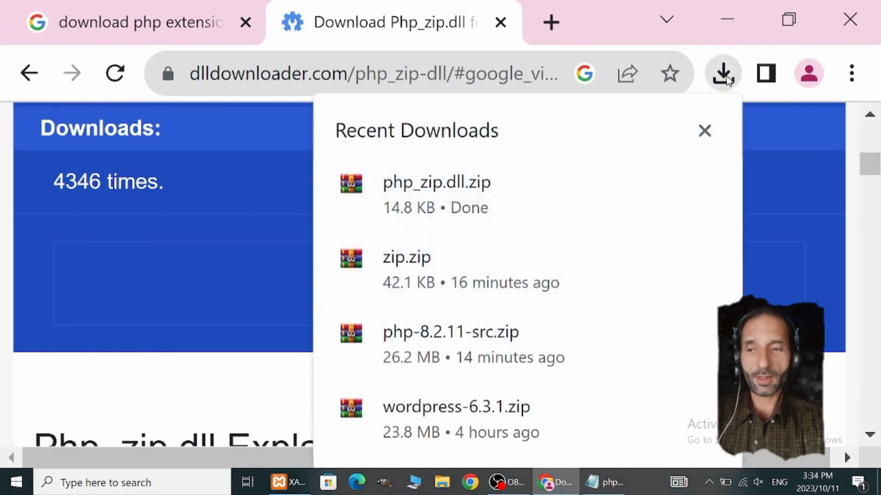
{"action": "left_click", "coordinate": [727, 79]}
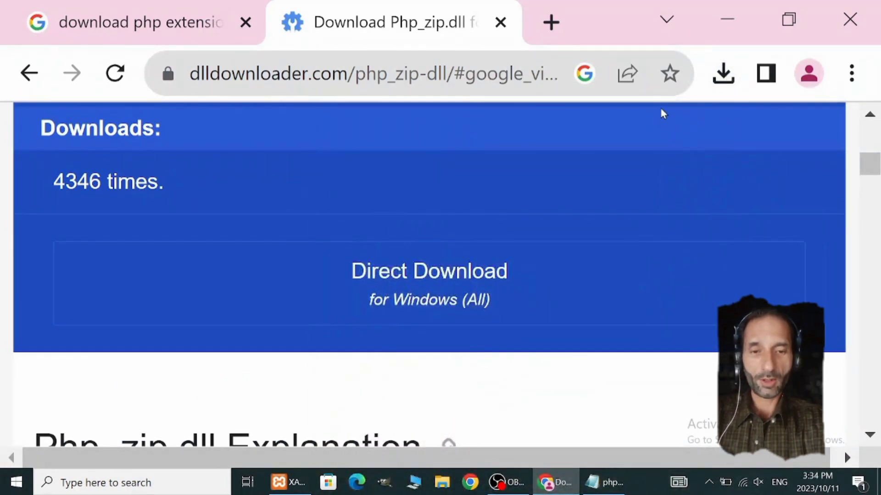
{"action": "left_click", "coordinate": [721, 81]}
{"action": "mouse_move", "coordinate": [559, 190]}
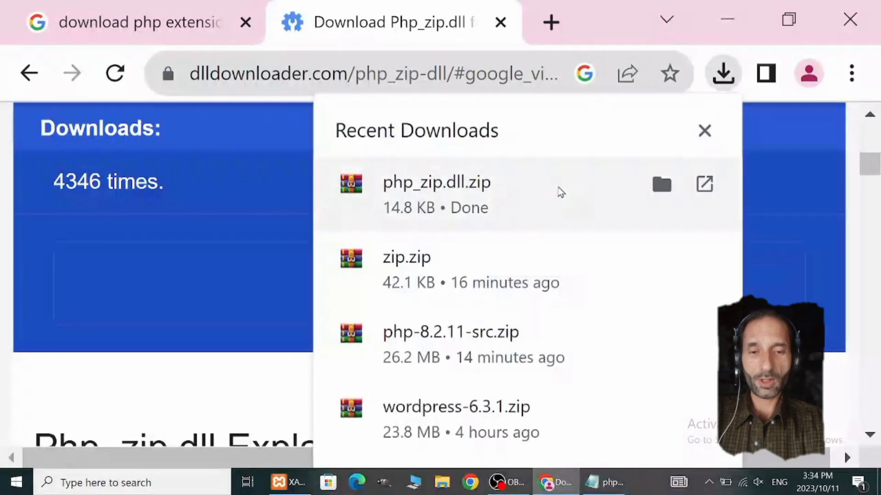
{"action": "left_click", "coordinate": [661, 184]}
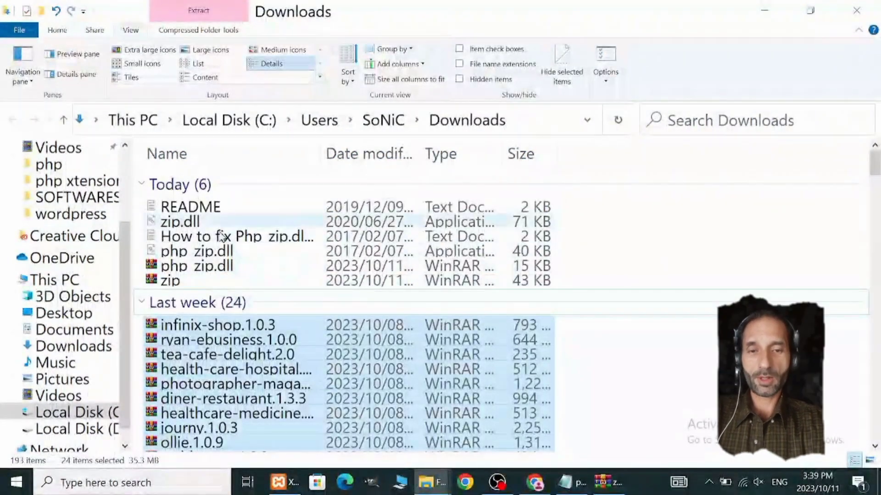
Step: Copy the extracted php_zip.dll file from the Downloads folder and close the other File Explorer window showing ext
{"action": "right_click", "coordinate": [202, 253]}
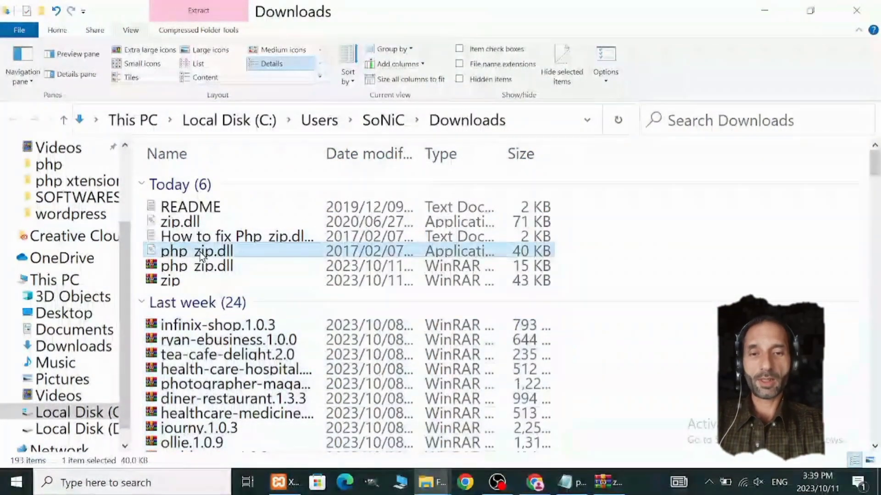
{"action": "left_click", "coordinate": [250, 365]}
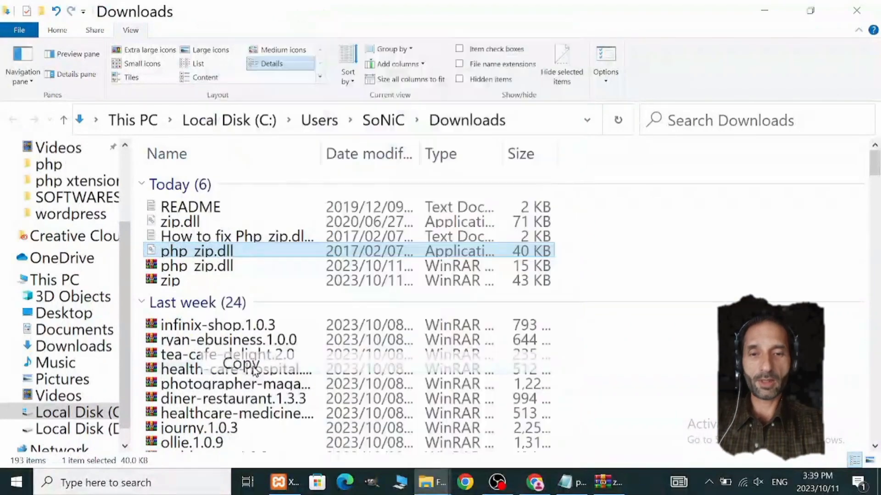
{"action": "left_click", "coordinate": [431, 482]}
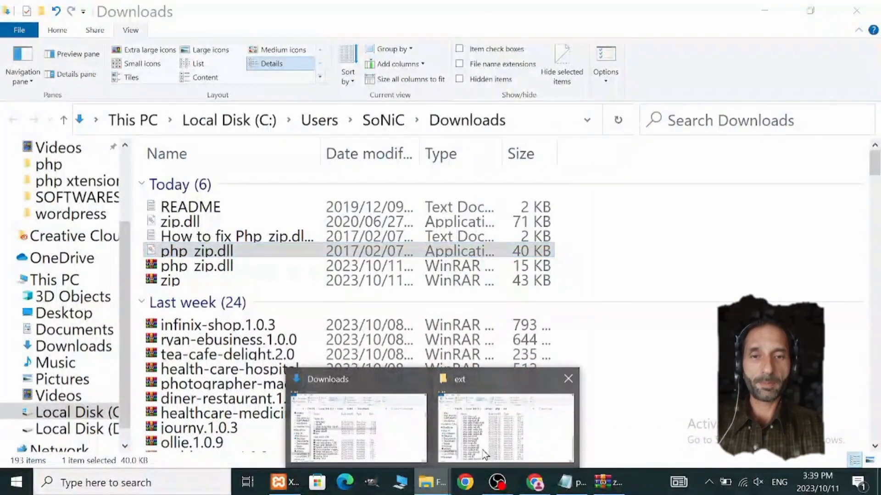
{"action": "left_click", "coordinate": [568, 379]}
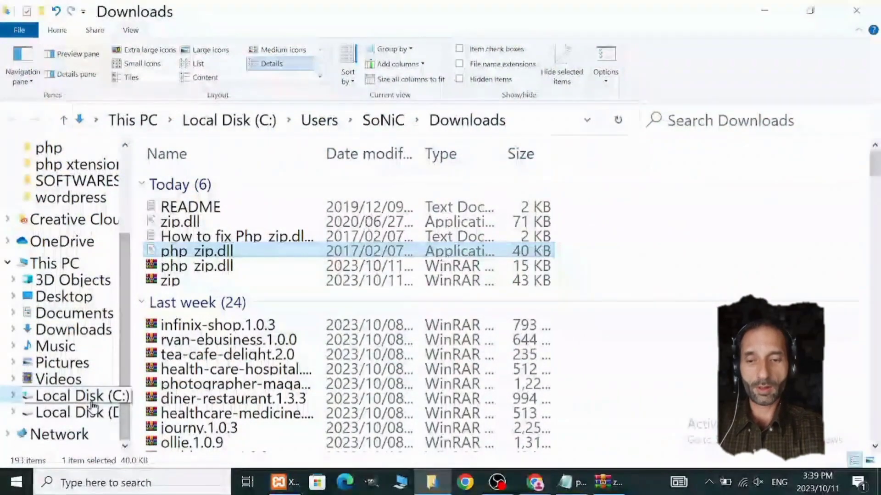
Step: Open the XAMPP extension folder C:\xampp\php\ext in File Explorer
{"action": "left_click", "coordinate": [63, 397]}
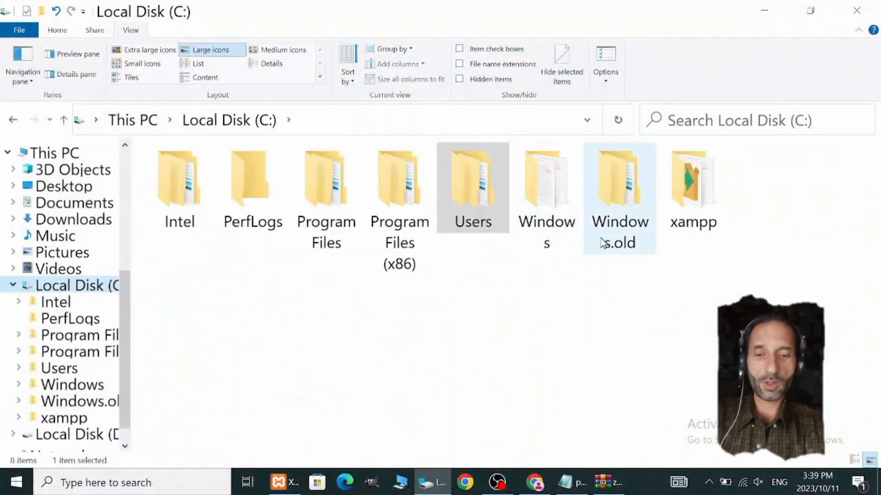
{"action": "double_click", "coordinate": [669, 192]}
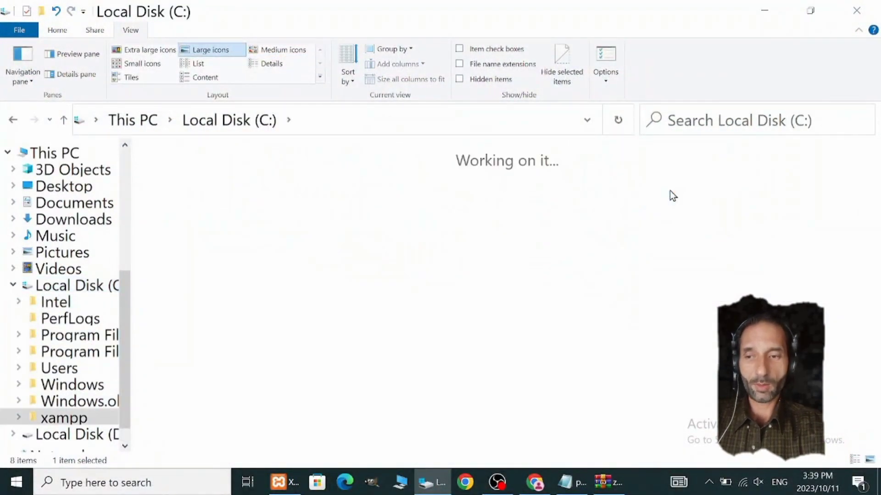
{"action": "scroll", "coordinate": [620, 354], "scroll_direction": "down", "scroll_amount": 5}
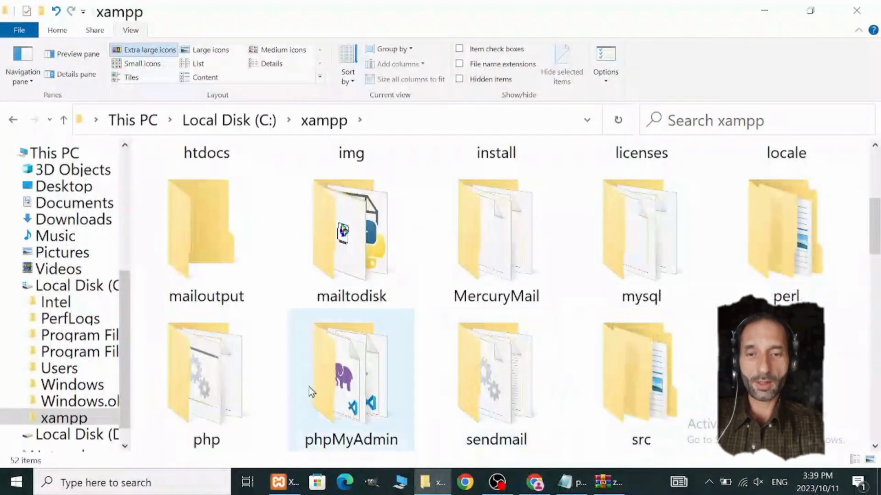
{"action": "double_click", "coordinate": [232, 389]}
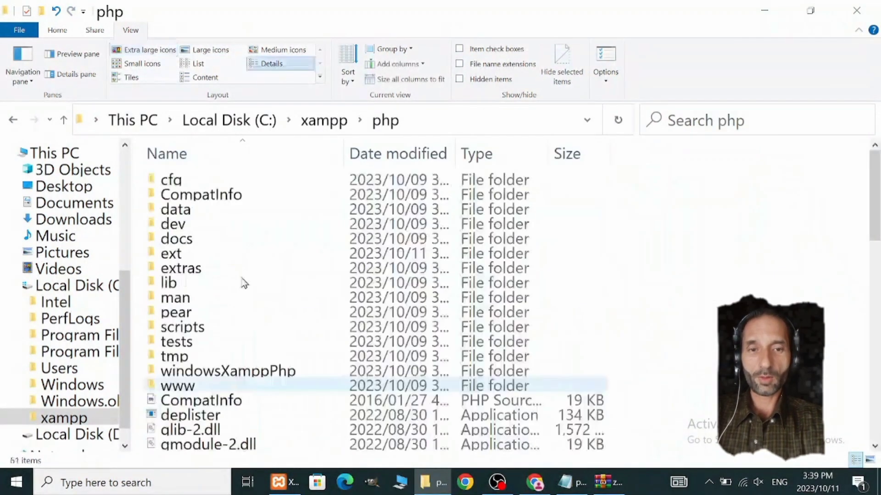
{"action": "left_click", "coordinate": [187, 257]}
{"action": "double_click", "coordinate": [187, 257]}
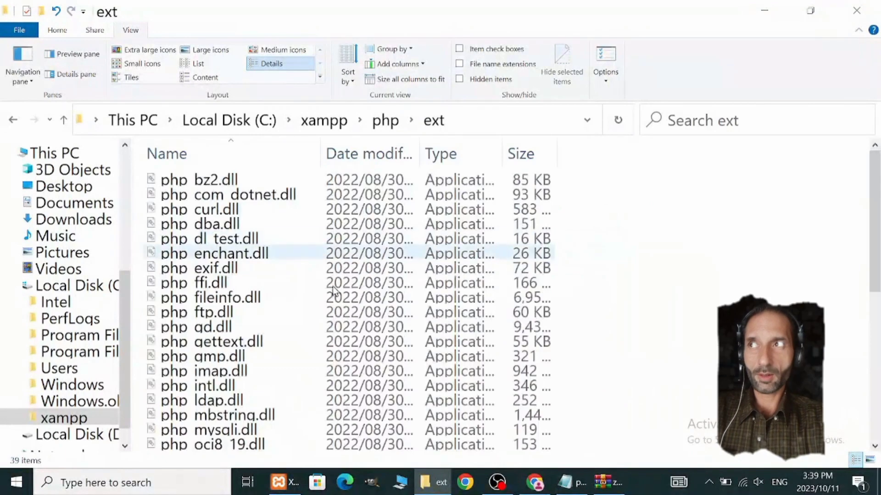
Step: Check the ext folder's files for a zip extension DLL and paste the copied php_zip.dll there
{"action": "scroll", "coordinate": [383, 367], "scroll_direction": "down", "scroll_amount": 7}
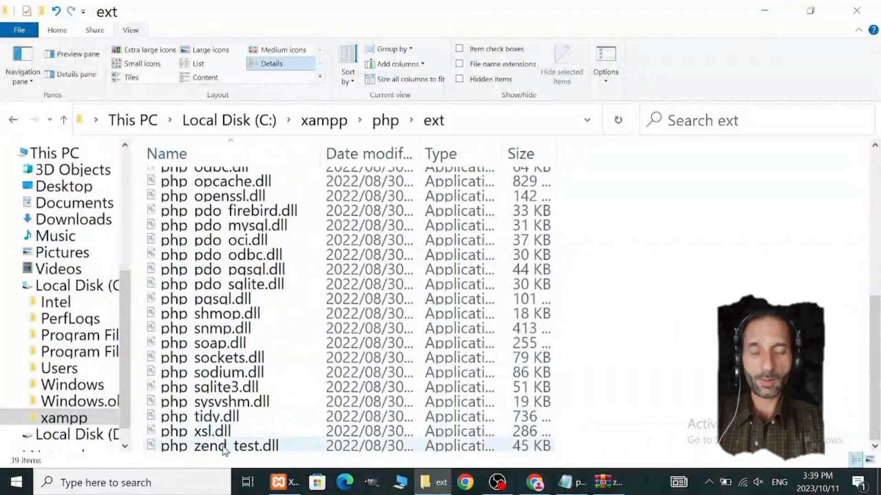
{"action": "scroll", "coordinate": [239, 392], "scroll_direction": "up", "scroll_amount": 7}
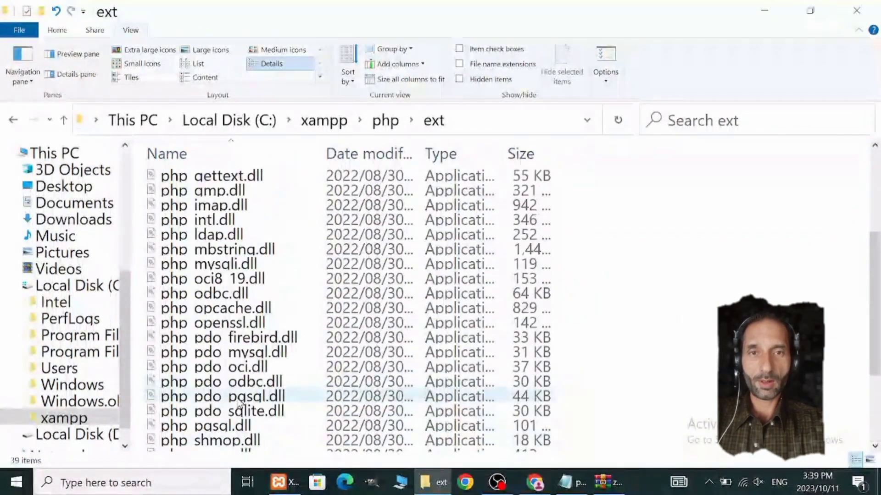
{"action": "scroll", "coordinate": [238, 387], "scroll_direction": "down", "scroll_amount": 2}
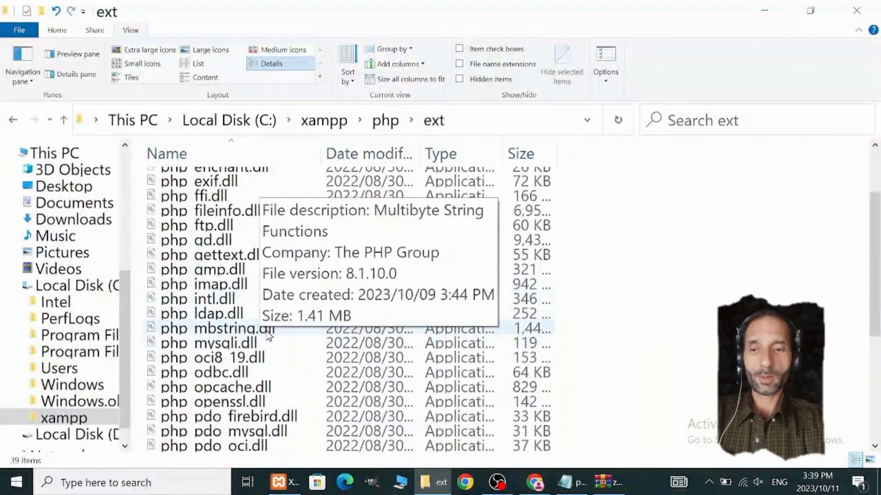
{"action": "scroll", "coordinate": [323, 356], "scroll_direction": "down", "scroll_amount": 5}
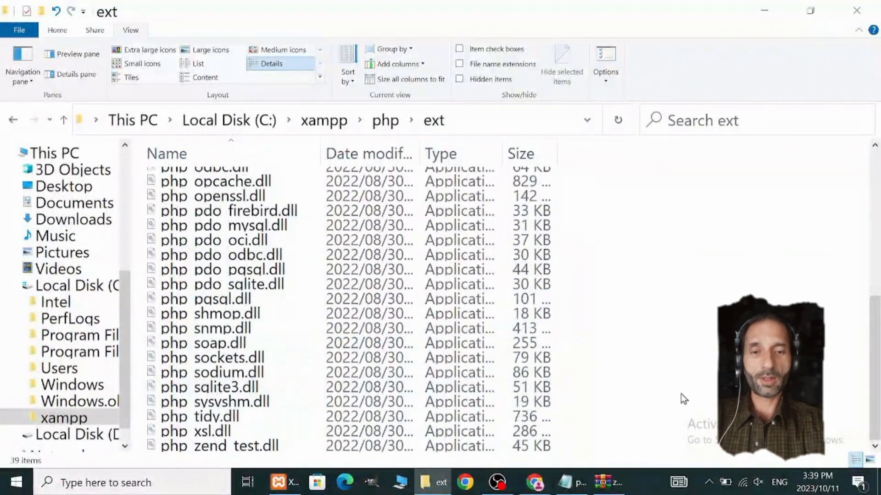
{"action": "key", "text": "ctrl+v"}
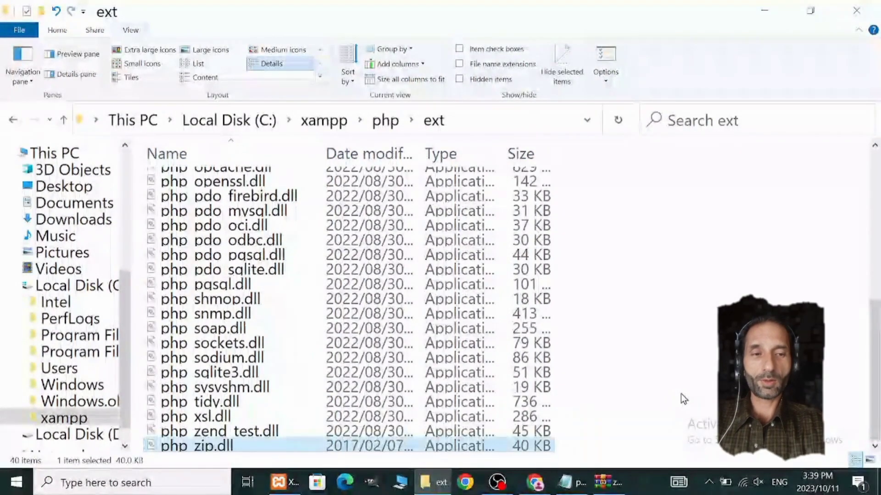
{"action": "right_click", "coordinate": [187, 447]}
{"action": "left_click", "coordinate": [236, 349]}
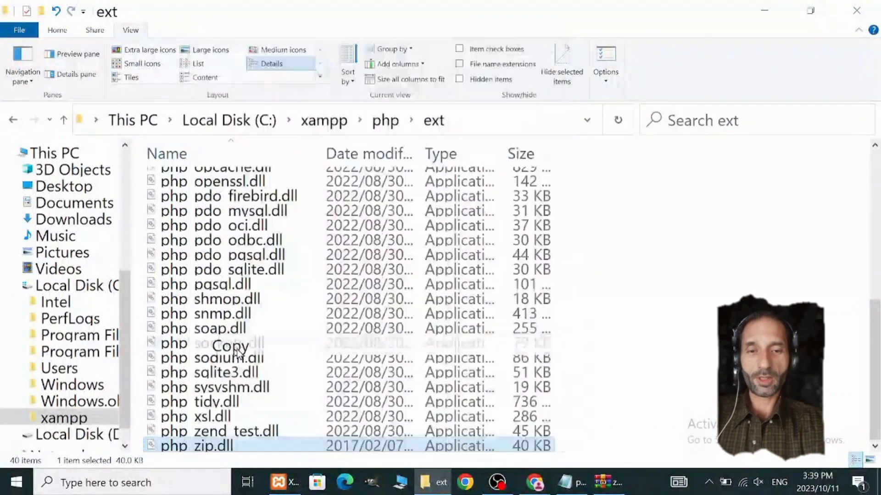
{"action": "right_click", "coordinate": [191, 447]}
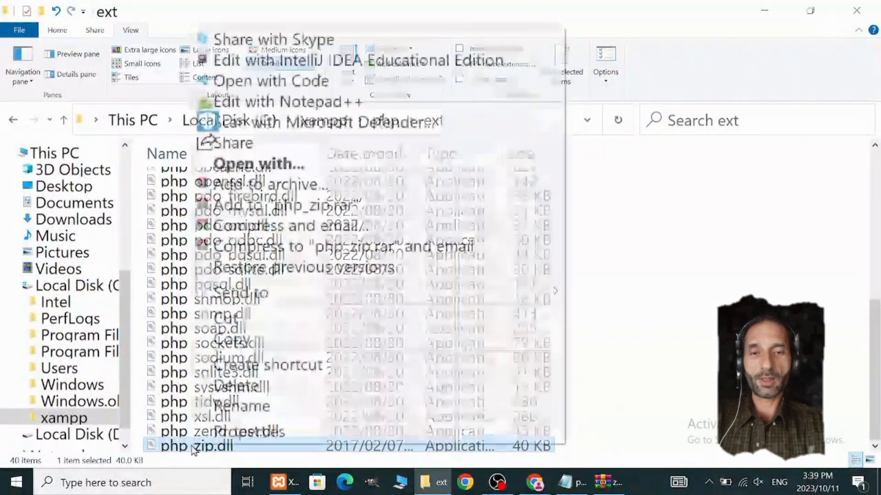
{"action": "left_click", "coordinate": [243, 406]}
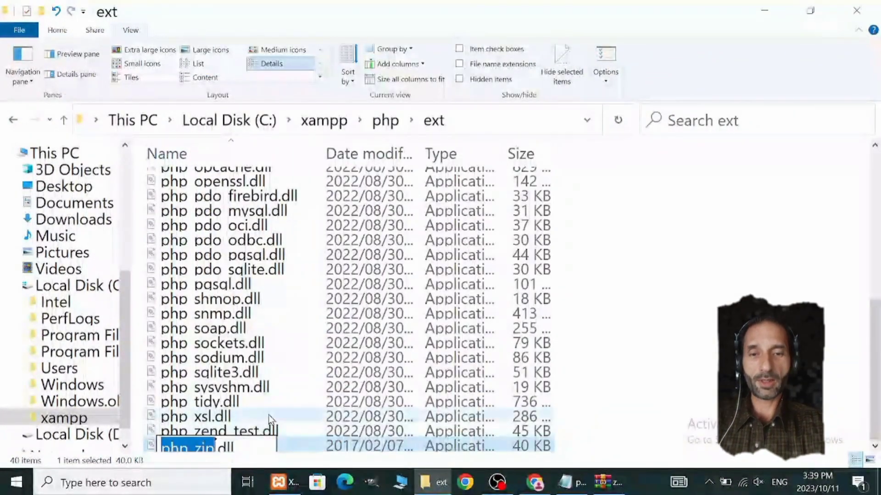
{"action": "key", "text": "Escape"}
Step: Copy the full file name of php_zip.dll in the ext folder without renaming the file
{"action": "right_click", "coordinate": [198, 444]}
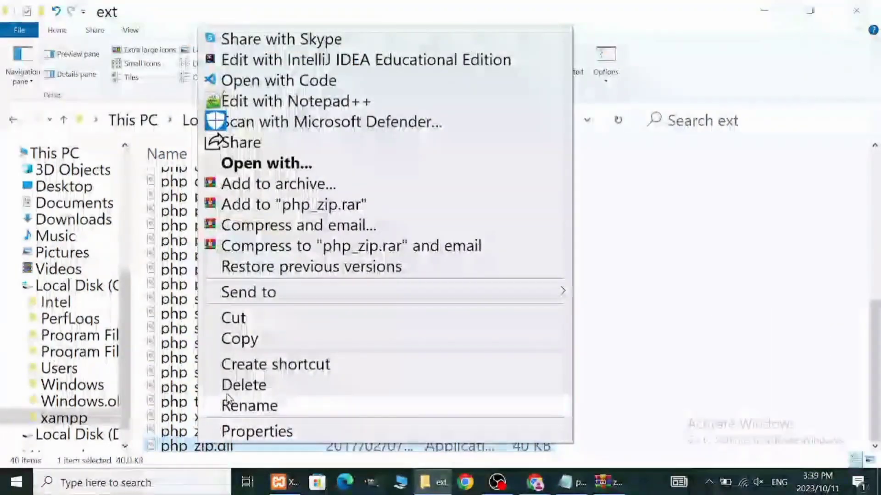
{"action": "left_click", "coordinate": [265, 406]}
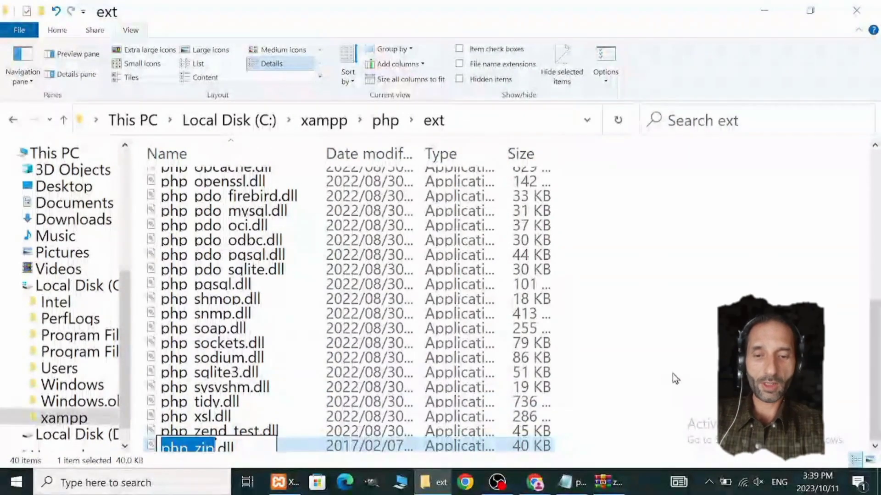
{"action": "left_click_drag", "start_coordinate": [251, 451], "coordinate": [159, 450]}
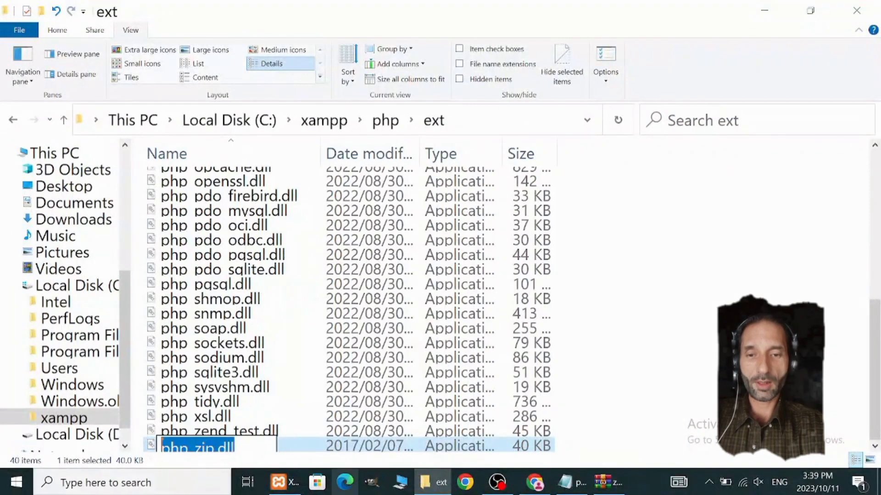
{"action": "left_click", "coordinate": [639, 403]}
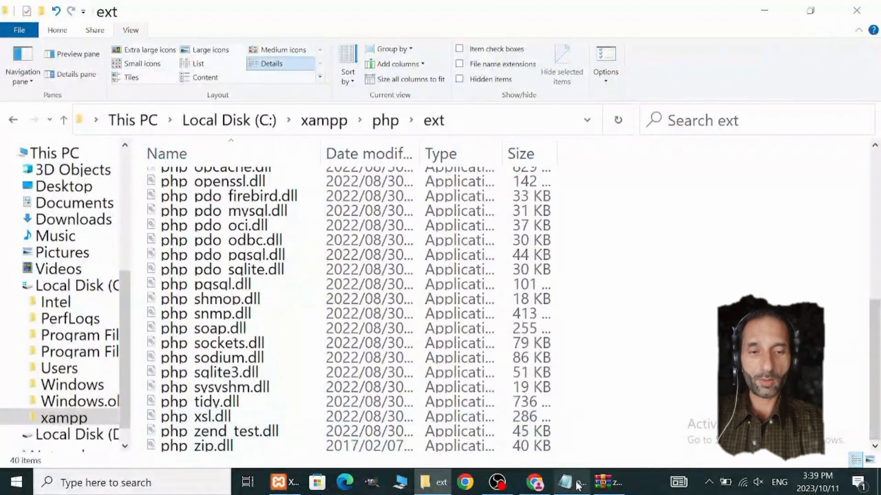
Step: Switch to the php.ini file in Notepad and review the extension list down to its last entry, ;extension=xsl
{"action": "left_click", "coordinate": [279, 486]}
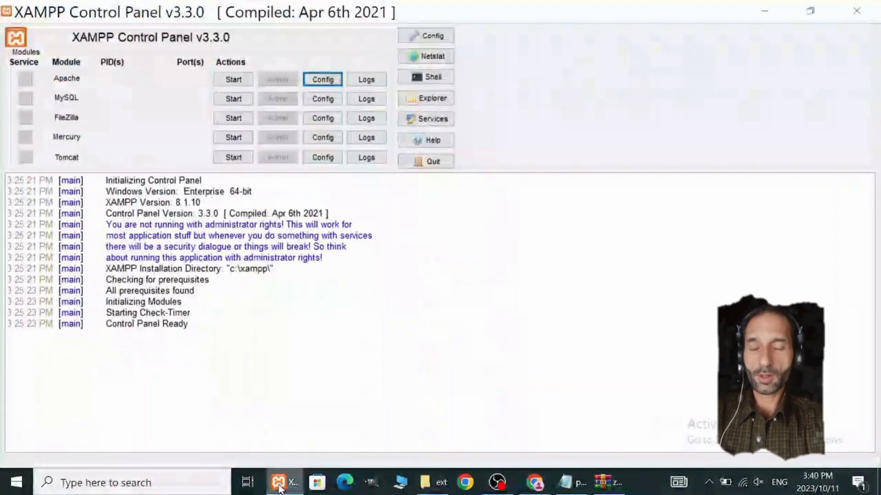
{"action": "left_click", "coordinate": [575, 484]}
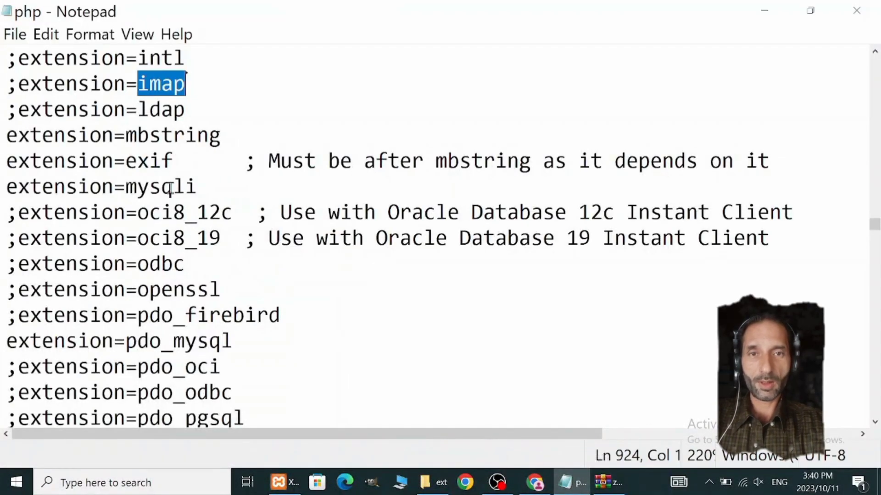
{"action": "left_click", "coordinate": [207, 92]}
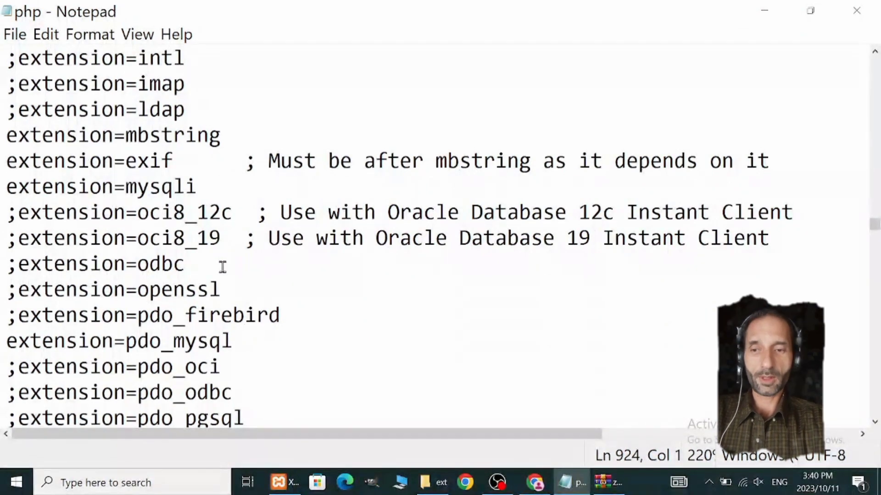
{"action": "scroll", "coordinate": [254, 309], "scroll_direction": "up", "scroll_amount": 2}
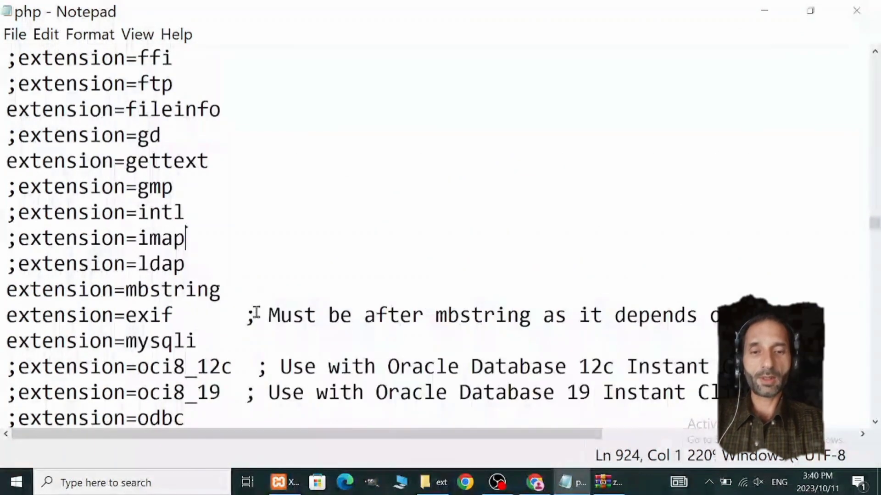
{"action": "scroll", "coordinate": [228, 291], "scroll_direction": "down", "scroll_amount": 3}
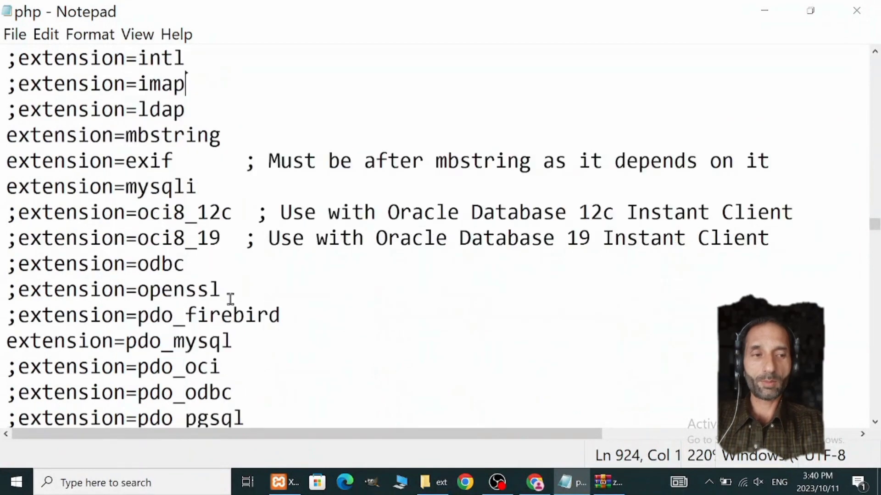
{"action": "left_click", "coordinate": [350, 249]}
{"action": "scroll", "coordinate": [350, 249], "scroll_direction": "down", "scroll_amount": 8}
{"action": "scroll", "coordinate": [392, 298], "scroll_direction": "down", "scroll_amount": 1}
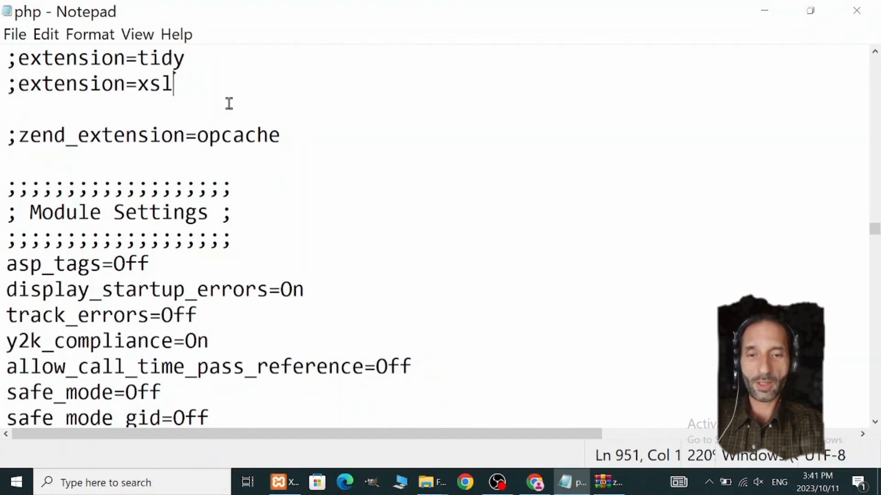
Step: Add the line extension=php_zip below ;extension=xsl in php.ini and save the file
{"action": "key", "text": "Return"}
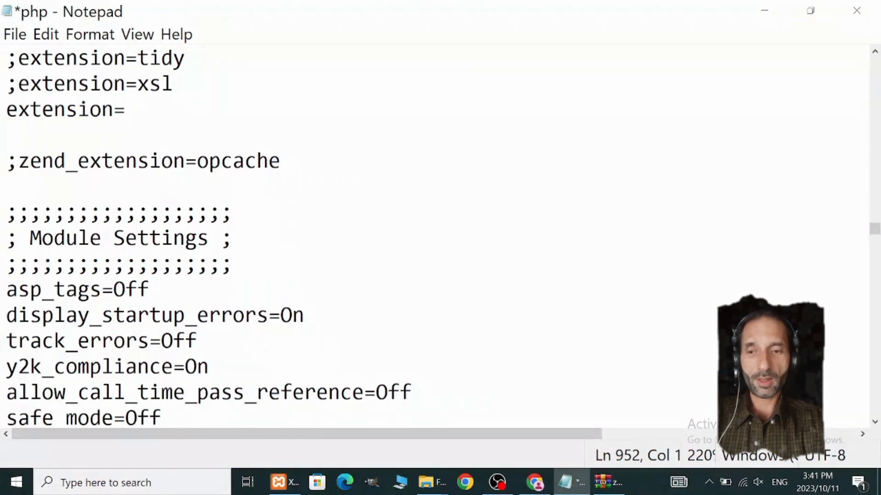
{"action": "type", "text": "extension="}
{"action": "key", "text": "ctrl+v"}
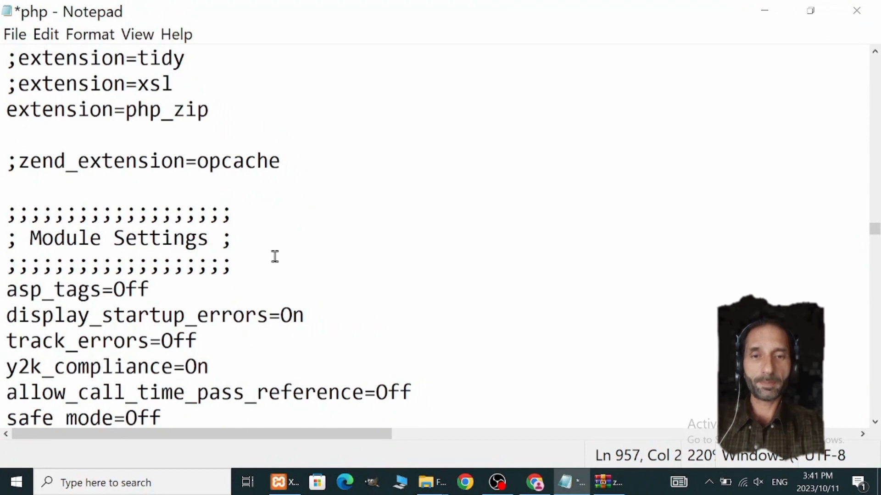
{"action": "key", "text": "ctrl+s"}
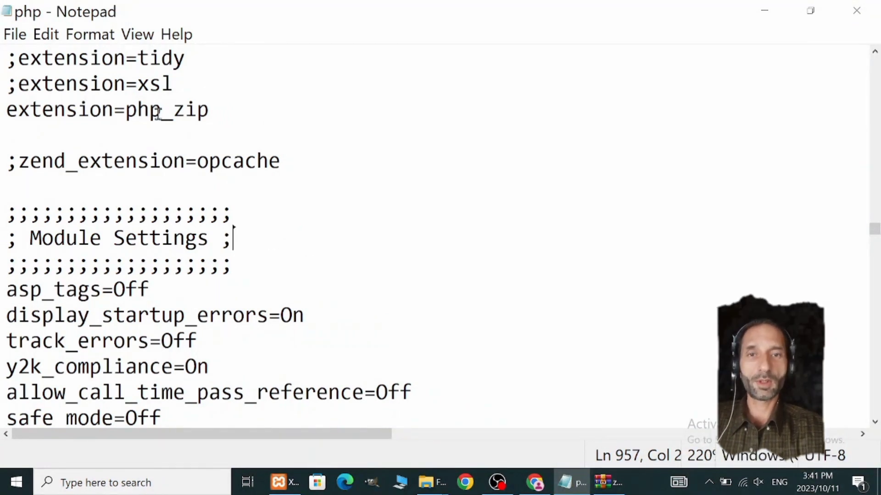
{"action": "left_click", "coordinate": [15, 34]}
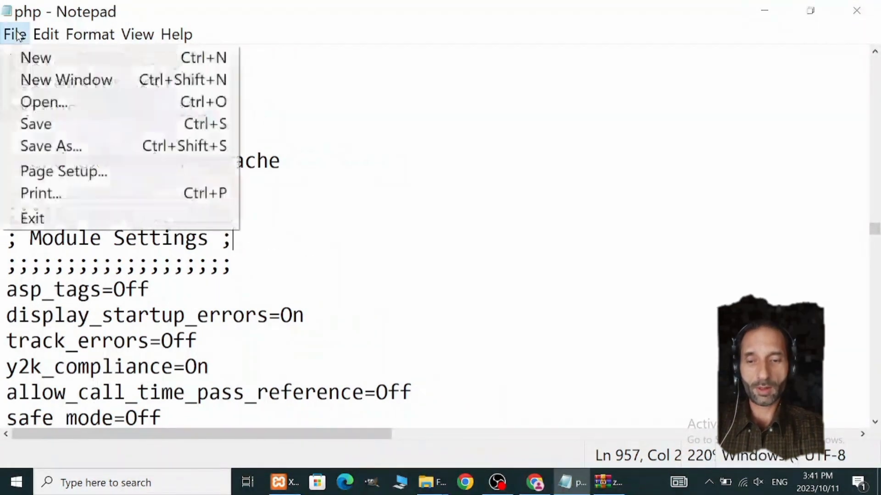
Step: Save the edited php.ini file and close it
{"action": "left_click", "coordinate": [40, 127]}
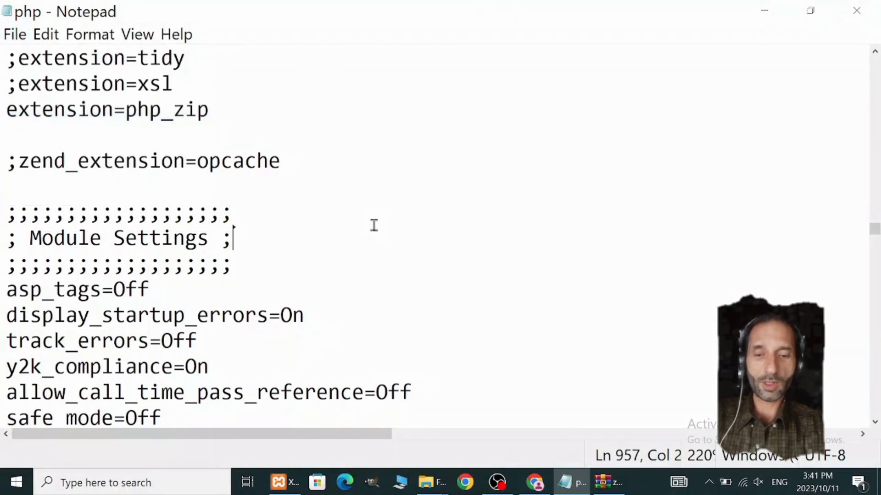
{"action": "left_click", "coordinate": [856, 12]}
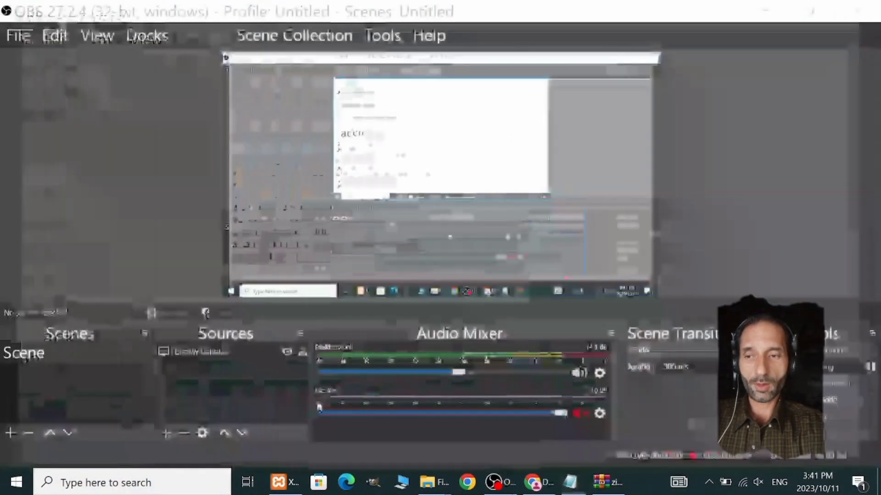
Step: Switch to the XAMPP Control Panel and start the Apache and MySQL modules
{"action": "left_click", "coordinate": [283, 482]}
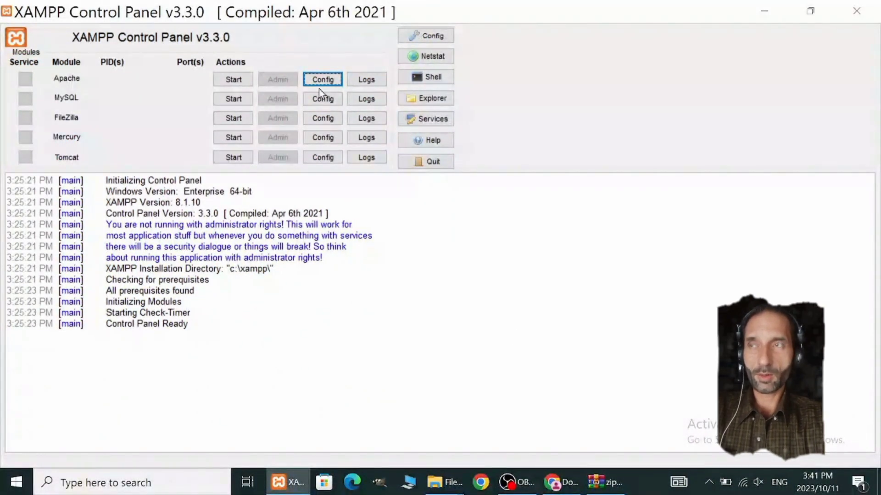
{"action": "left_click", "coordinate": [236, 79]}
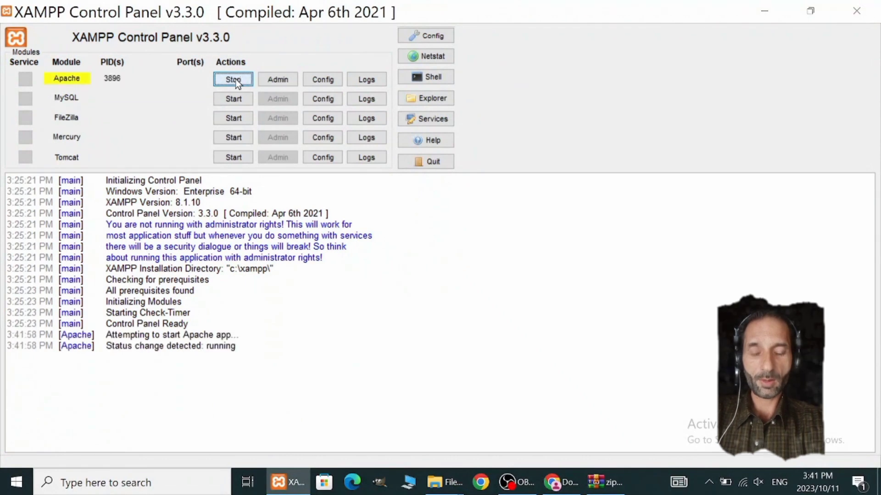
{"action": "left_click", "coordinate": [235, 99]}
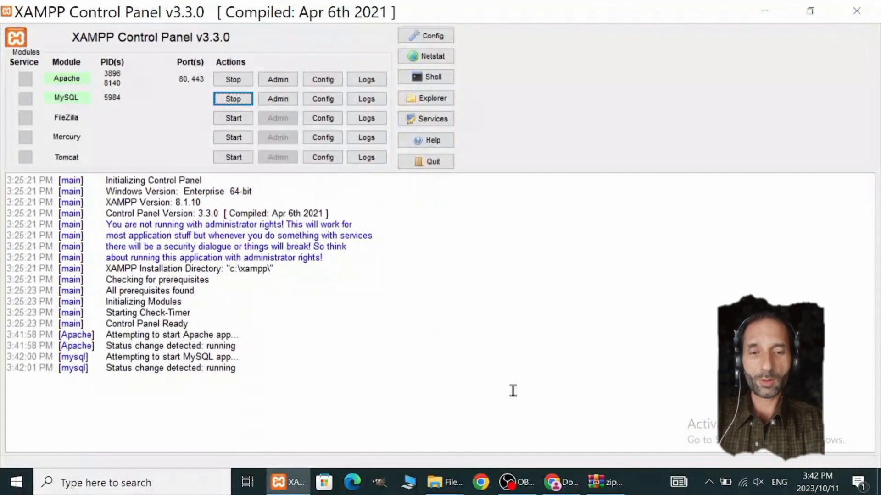
{"action": "left_click", "coordinate": [473, 370]}
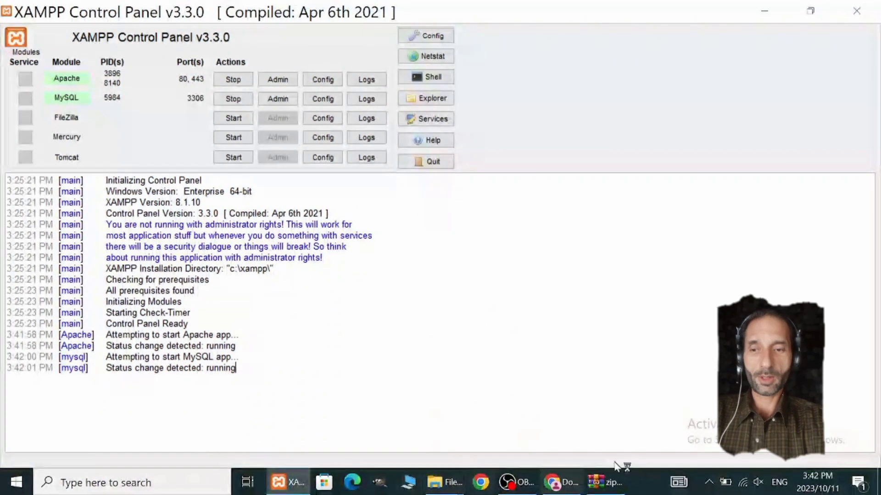
Step: Switch to Chrome and load localhost/phpmyadmin/ in a new tab
{"action": "left_click", "coordinate": [560, 482]}
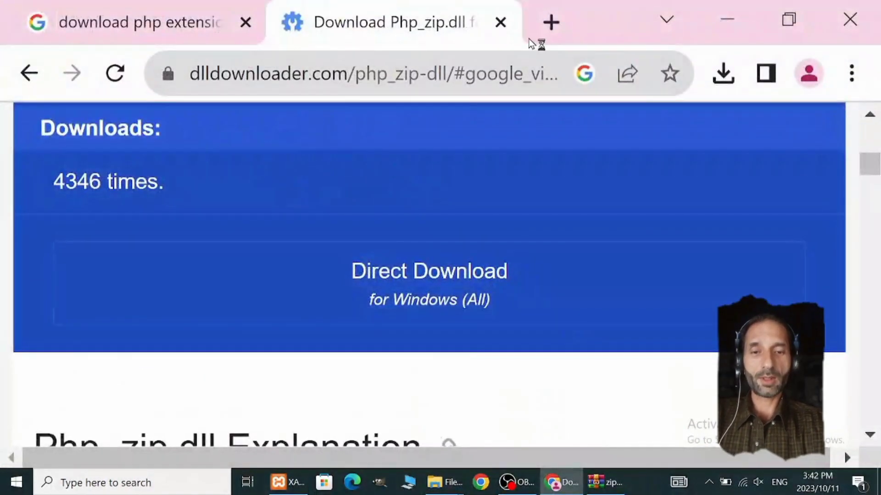
{"action": "left_click", "coordinate": [551, 22]}
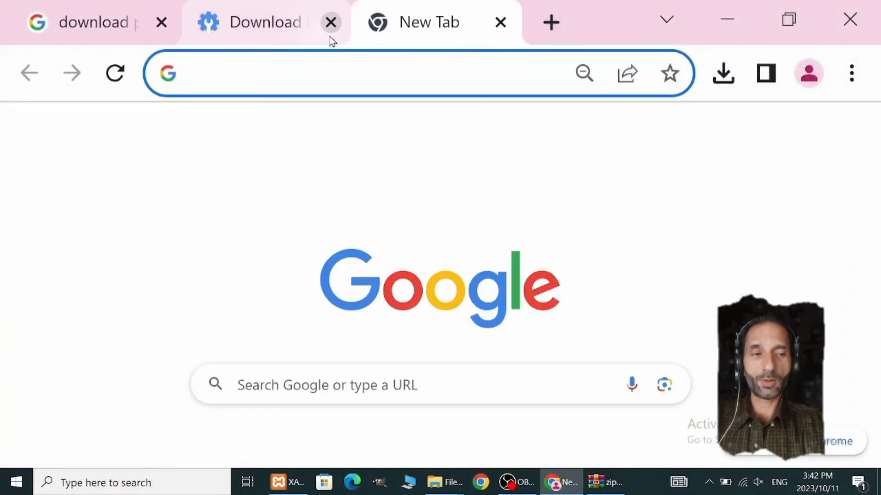
{"action": "left_click", "coordinate": [318, 82]}
{"action": "type", "text": "local"}
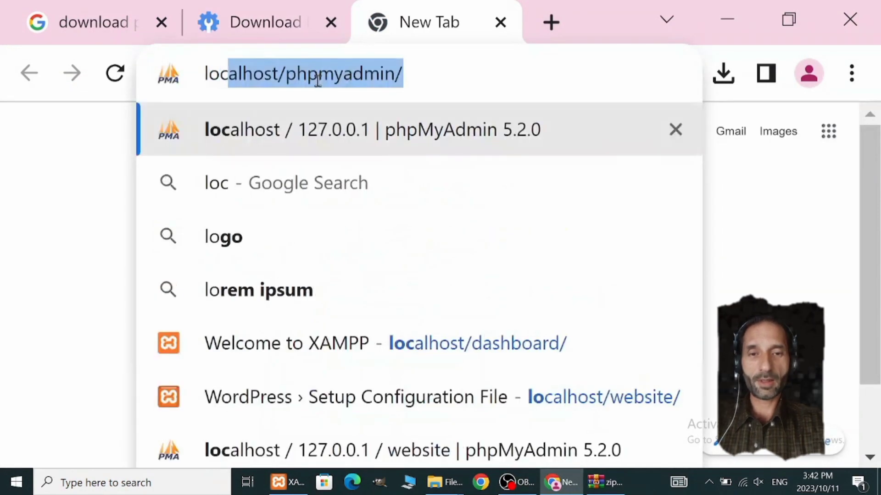
{"action": "type", "text": "host"}
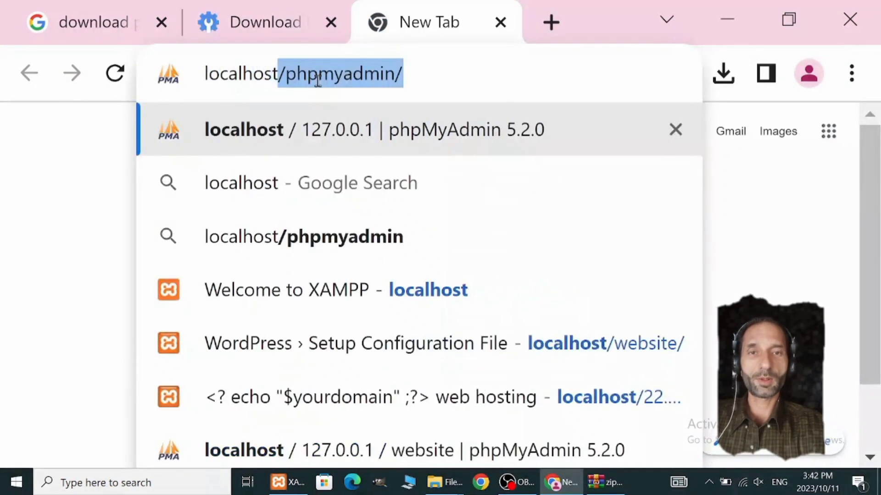
{"action": "key", "text": "Return"}
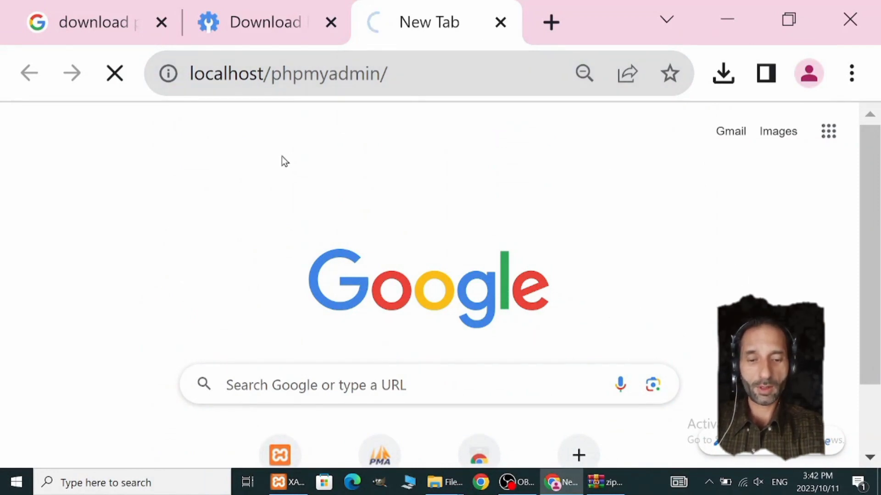
Step: Shorten the address to localhost/ and open the Welcome to XAMPP dashboard page instead of phpMyAdmin
{"action": "left_click", "coordinate": [396, 75]}
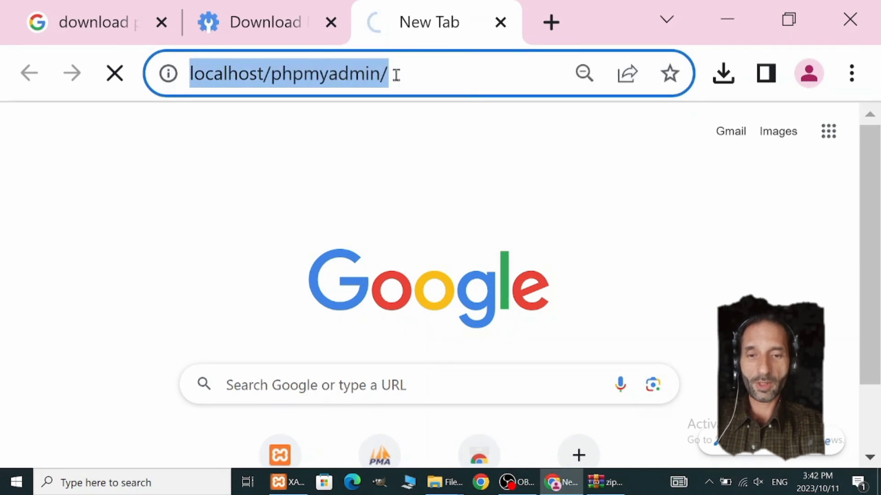
{"action": "left_click", "coordinate": [395, 75]}
{"action": "left_click", "coordinate": [379, 75]}
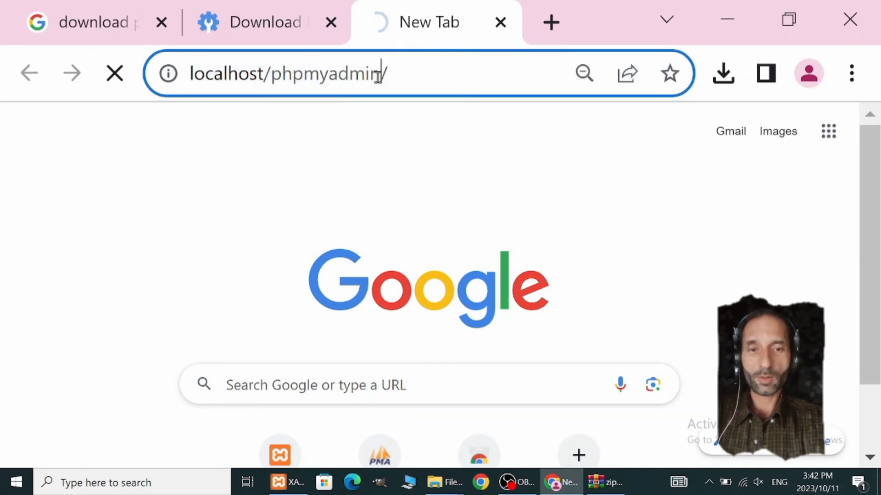
{"action": "key", "text": "BackSpace"}
{"action": "key", "text": "BackSpace"}
{"action": "key", "text": "BackSpace"}
{"action": "key", "text": "BackSpace"}
{"action": "key", "text": "BackSpace"}
{"action": "key", "text": "BackSpace"}
{"action": "key", "text": "BackSpace"}
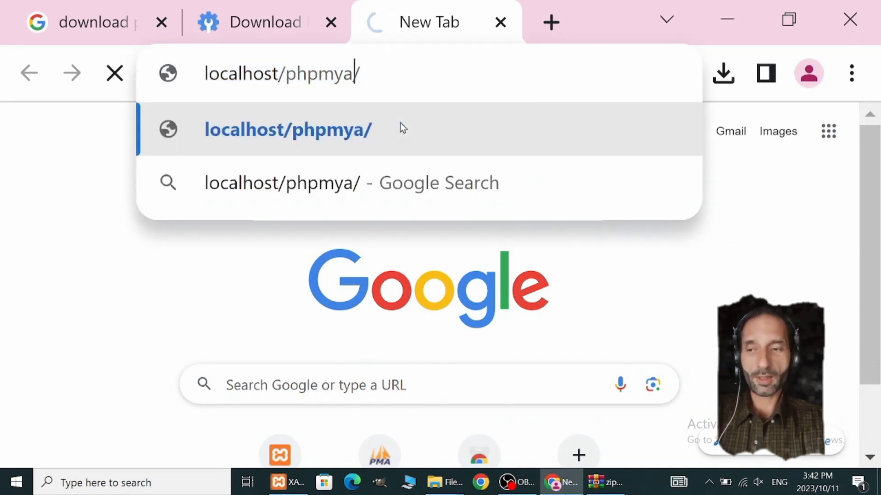
{"action": "key", "text": "BackSpace"}
{"action": "key", "text": "BackSpace"}
{"action": "key", "text": "BackSpace"}
{"action": "key", "text": "BackSpace"}
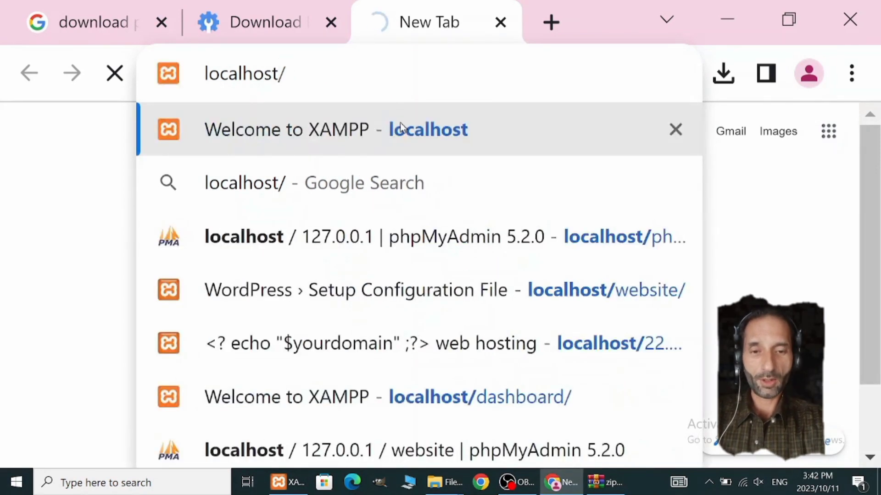
{"action": "left_click", "coordinate": [400, 129]}
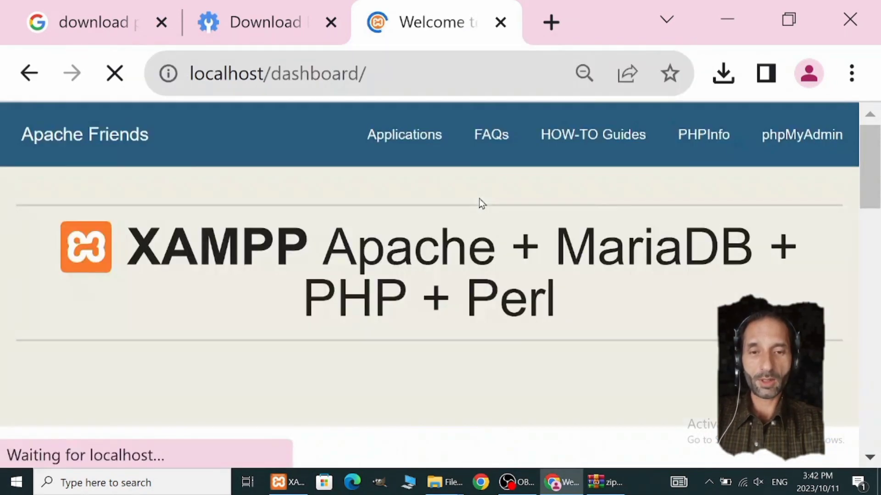
Step: Open the PHPInfo page from the XAMPP dashboard and examine its system, stream and Apache configuration sections for the zip extension
{"action": "left_click", "coordinate": [705, 134]}
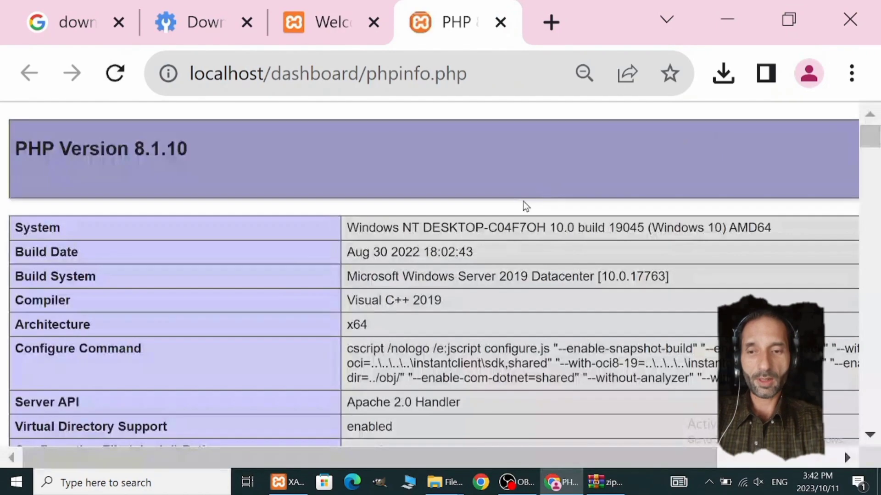
{"action": "scroll", "coordinate": [373, 269], "scroll_direction": "down", "scroll_amount": 10}
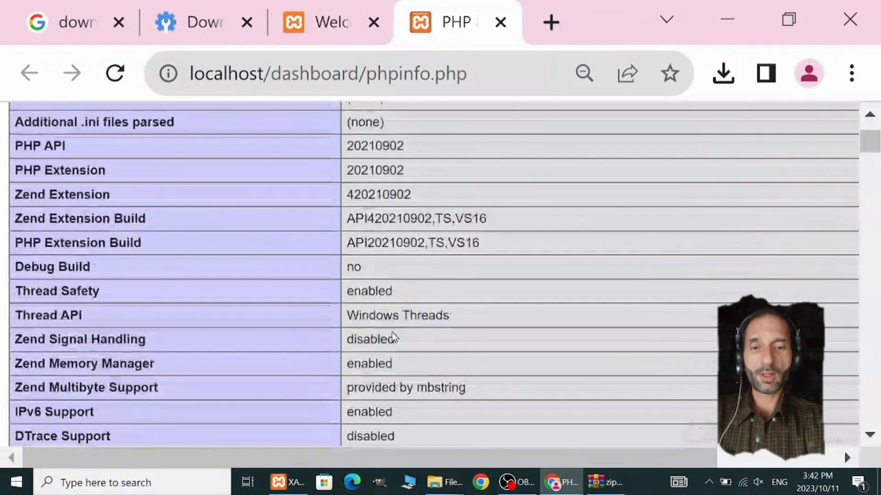
{"action": "scroll", "coordinate": [402, 342], "scroll_direction": "down", "scroll_amount": 3}
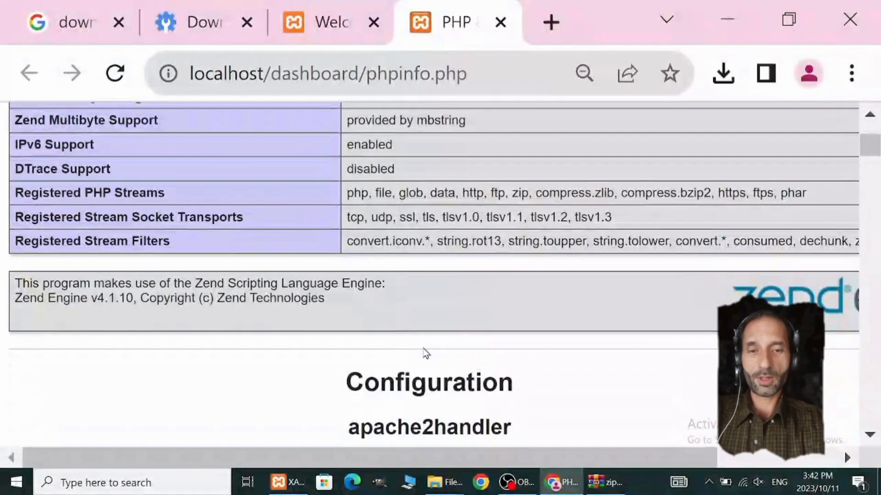
{"action": "scroll", "coordinate": [427, 353], "scroll_direction": "down", "scroll_amount": 6}
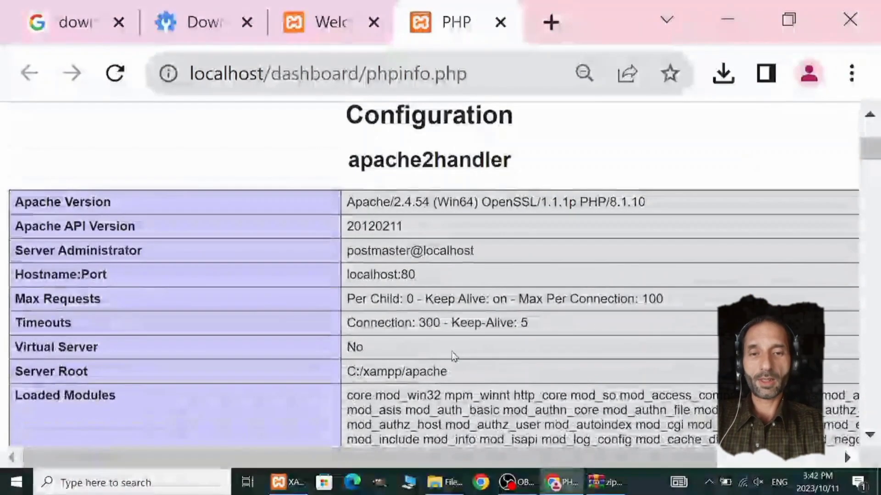
{"action": "scroll", "coordinate": [475, 364], "scroll_direction": "down", "scroll_amount": 10}
{"action": "scroll", "coordinate": [468, 367], "scroll_direction": "down", "scroll_amount": 10}
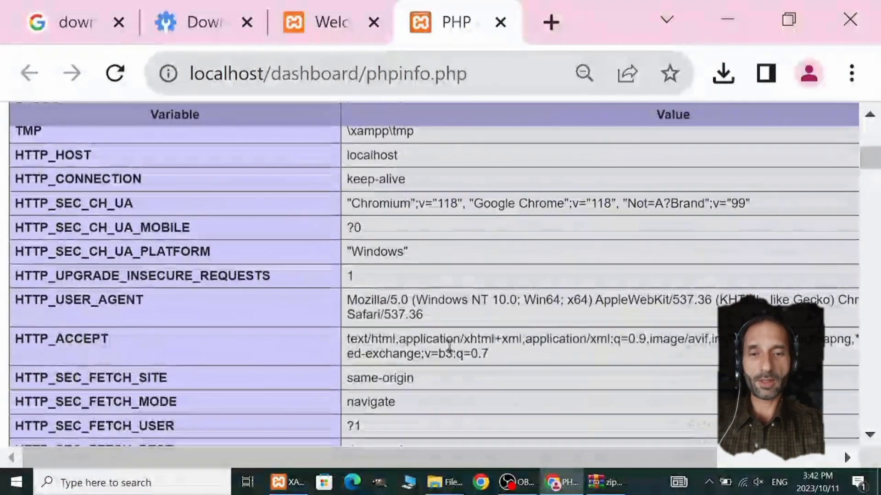
{"action": "scroll", "coordinate": [448, 361], "scroll_direction": "down", "scroll_amount": 8}
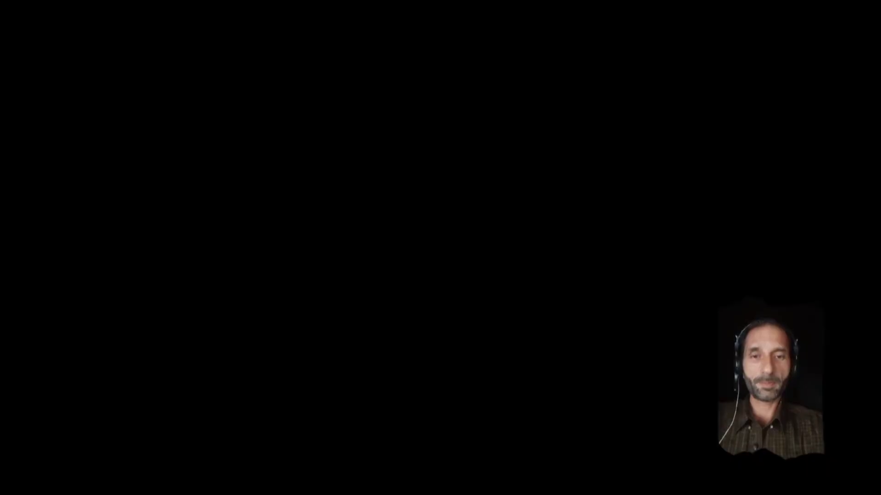